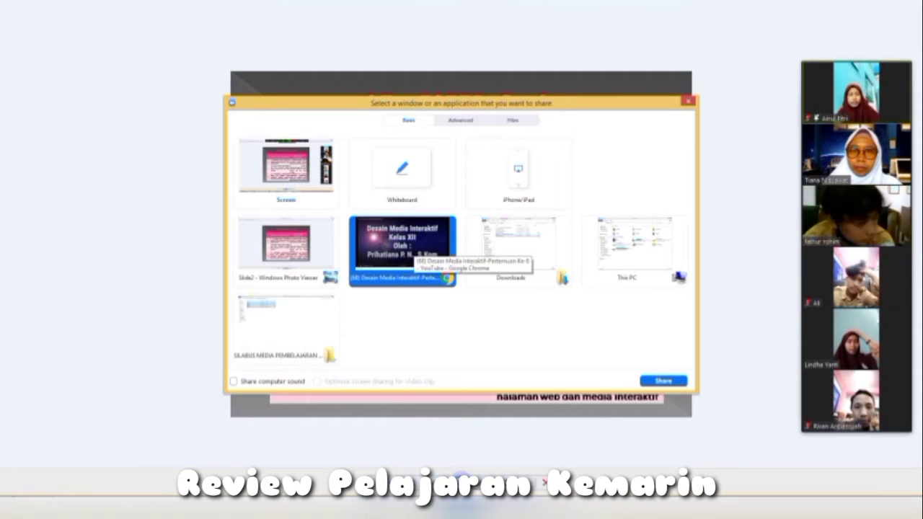
Share the browser window with the Desain Media Interaktif video in the meeting and start its playback.
click(663, 381)
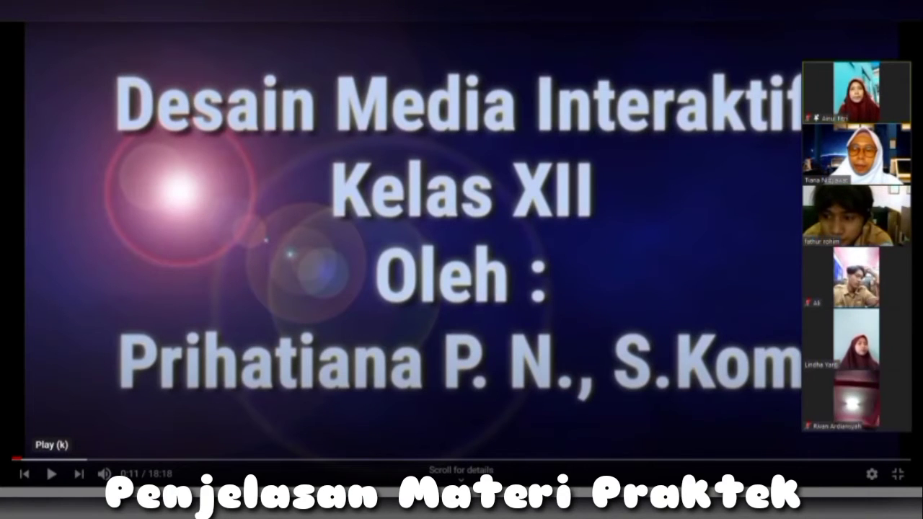
click(52, 473)
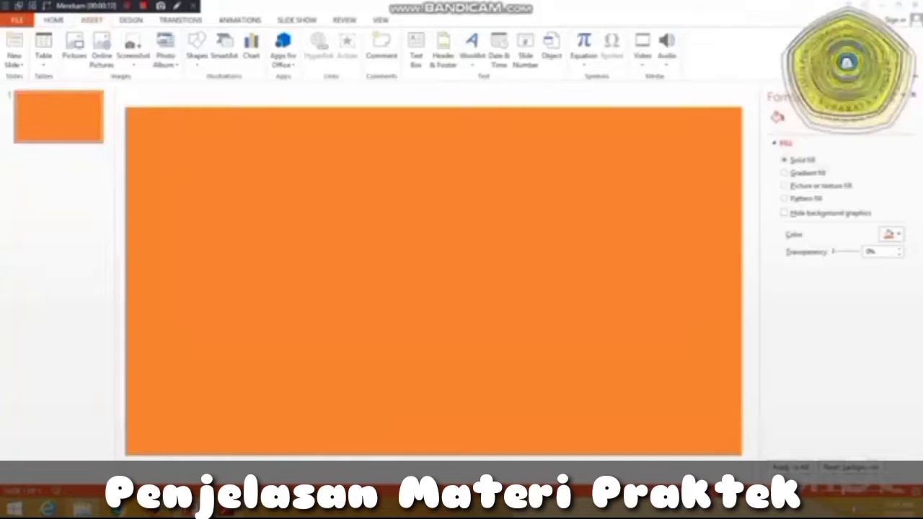
Set the slide background to a solid orange fill from the theme colors.
right_click(465, 171)
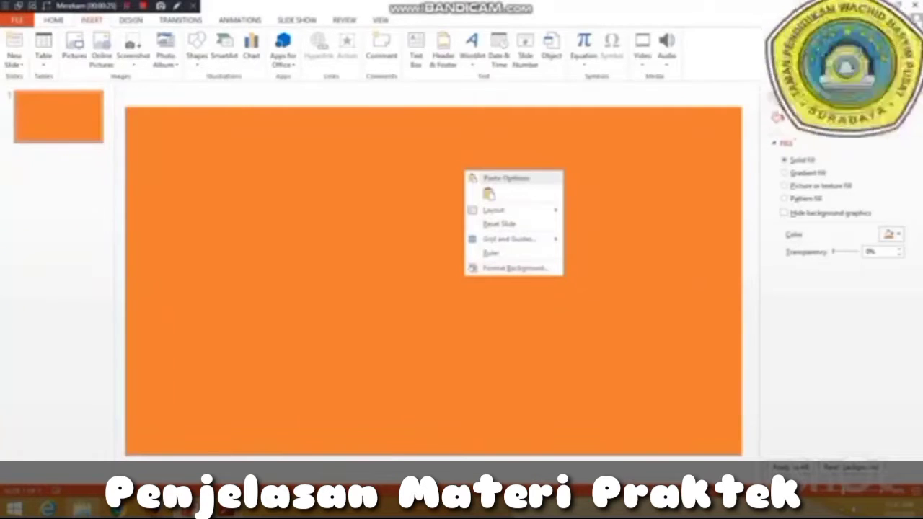
key(Escape)
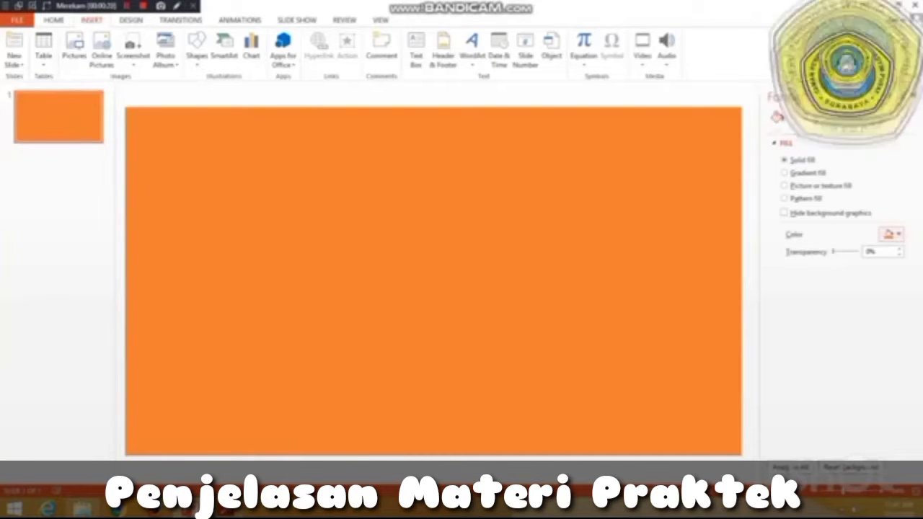
click(893, 235)
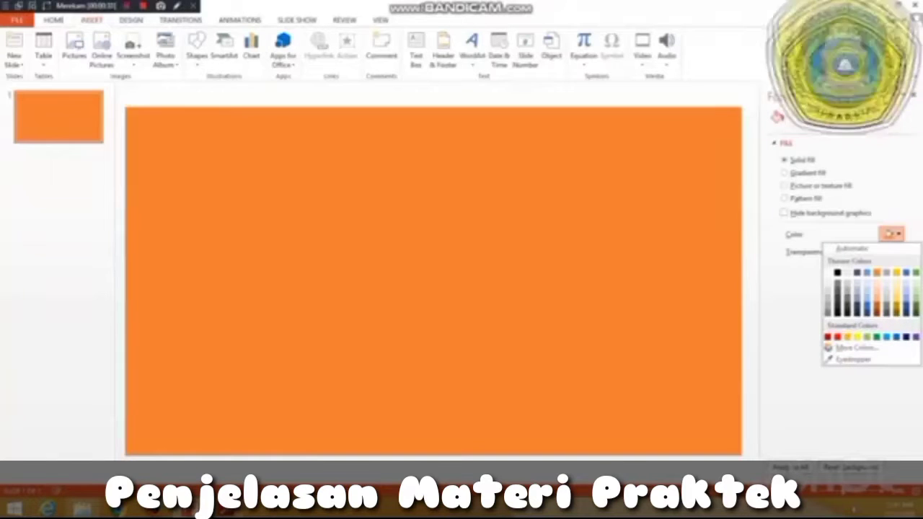
click(877, 273)
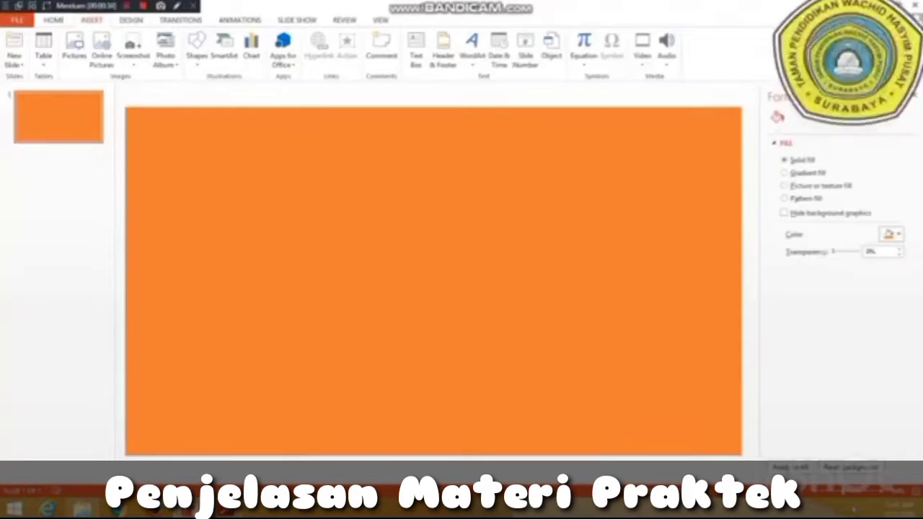
Try a gradient fill and a pattern fill on the slide background, and return to the solid fill.
click(784, 173)
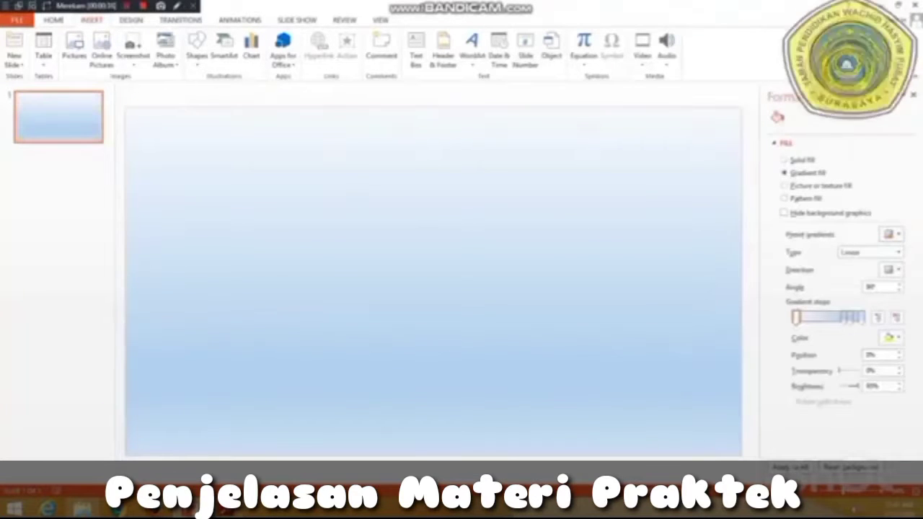
click(784, 198)
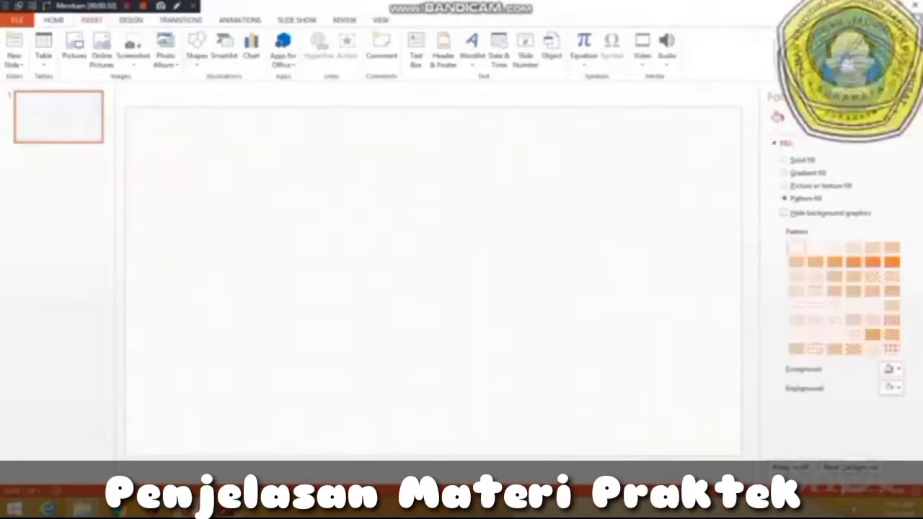
click(785, 160)
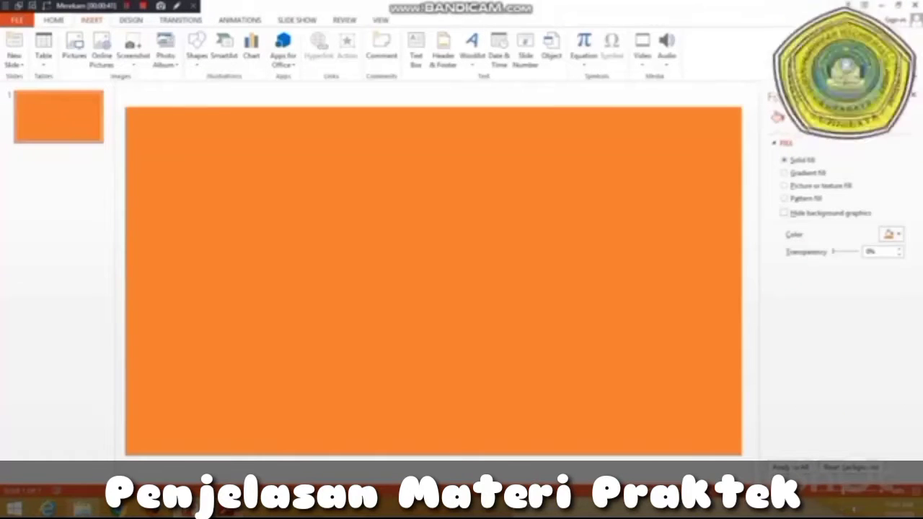
Draw a wide rounded rectangle in the upper middle of the slide and apply the solid gold shape style.
click(197, 47)
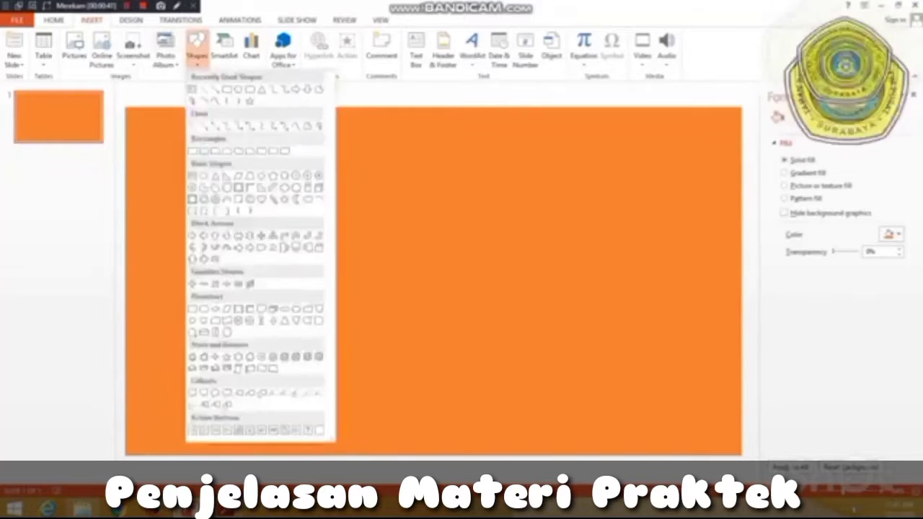
click(226, 89)
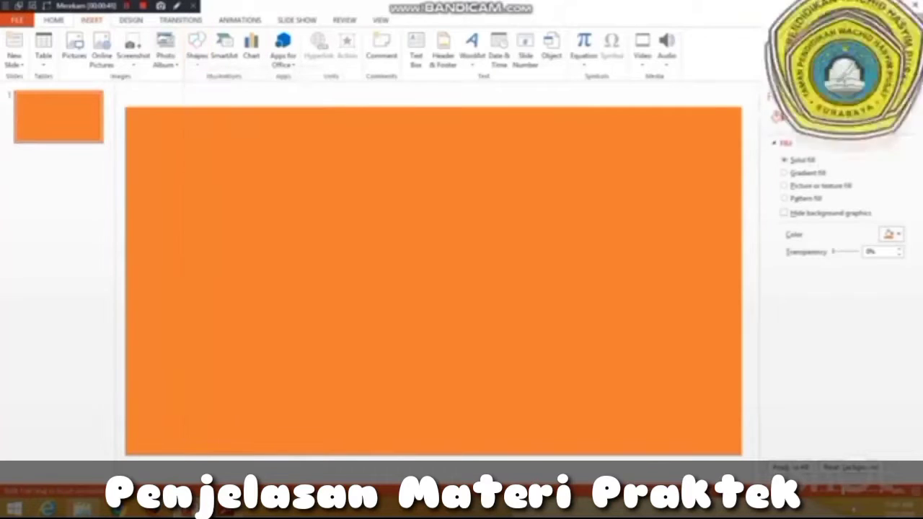
drag(287, 151, 594, 205)
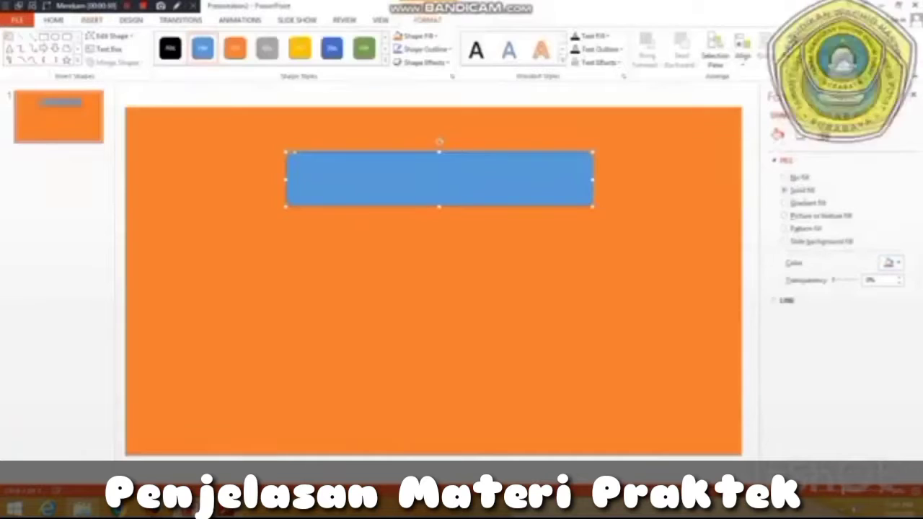
click(299, 48)
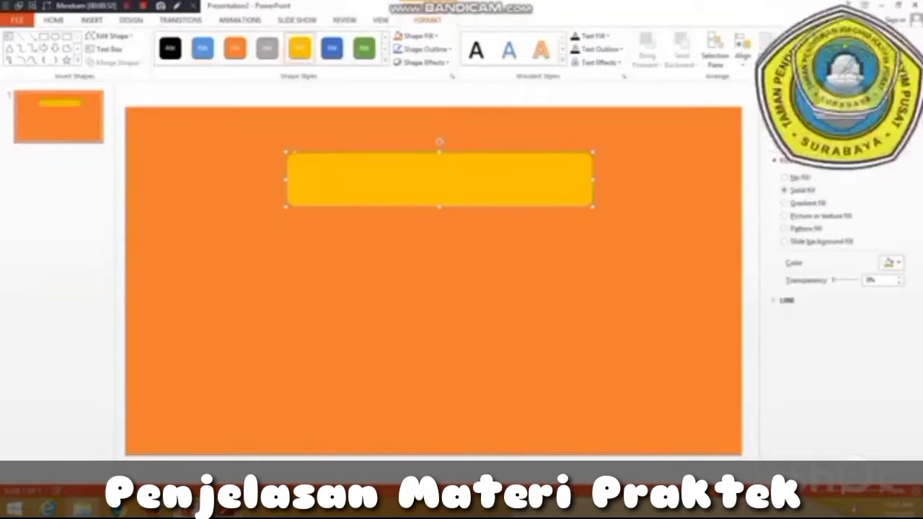
click(386, 62)
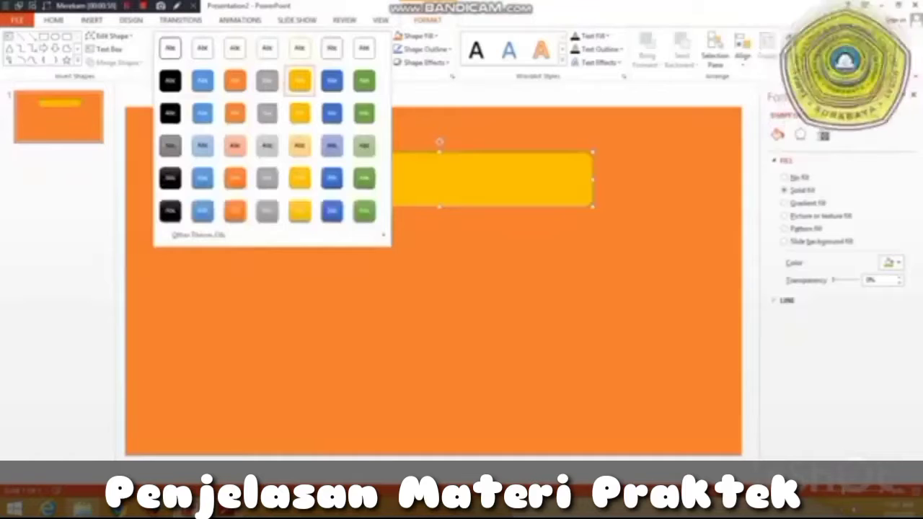
key(Escape)
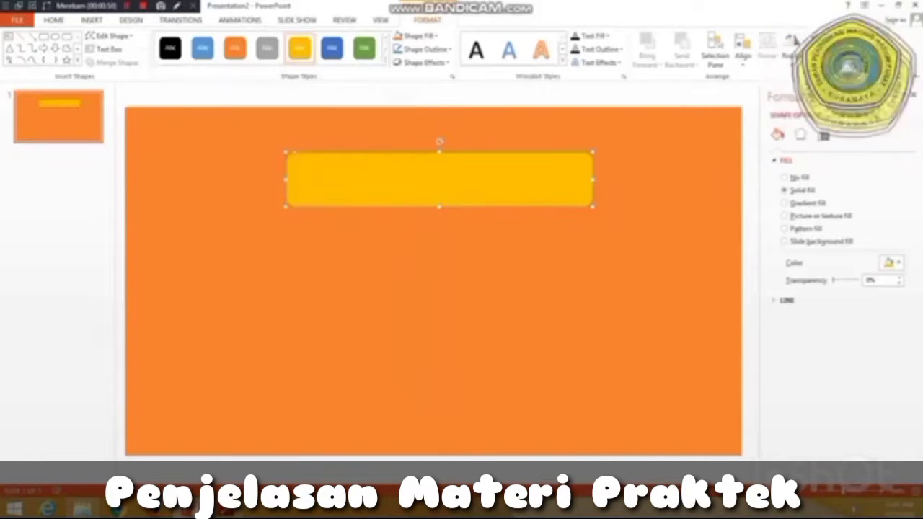
Add the text "MEDIA PEMBELAJARAN INTERAKTIF" to the gold rectangle and nudge the shape slightly downward.
right_click(351, 175)
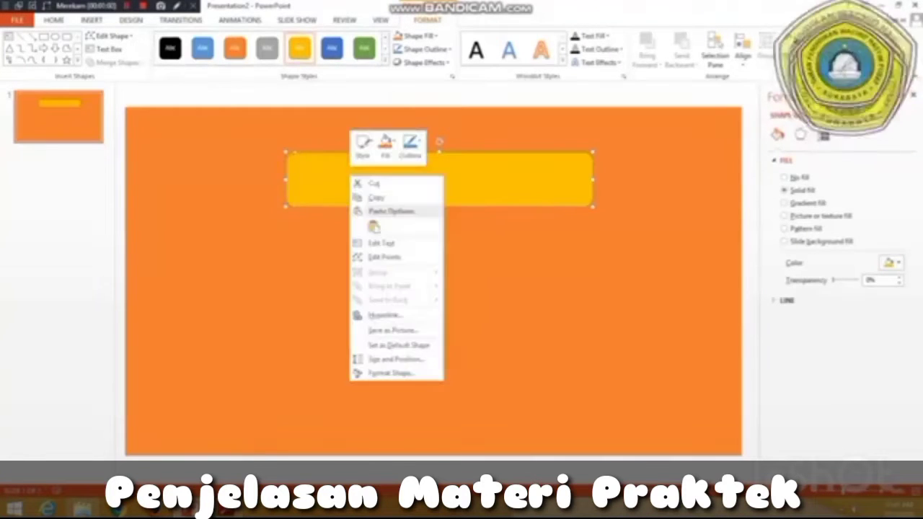
click(381, 243)
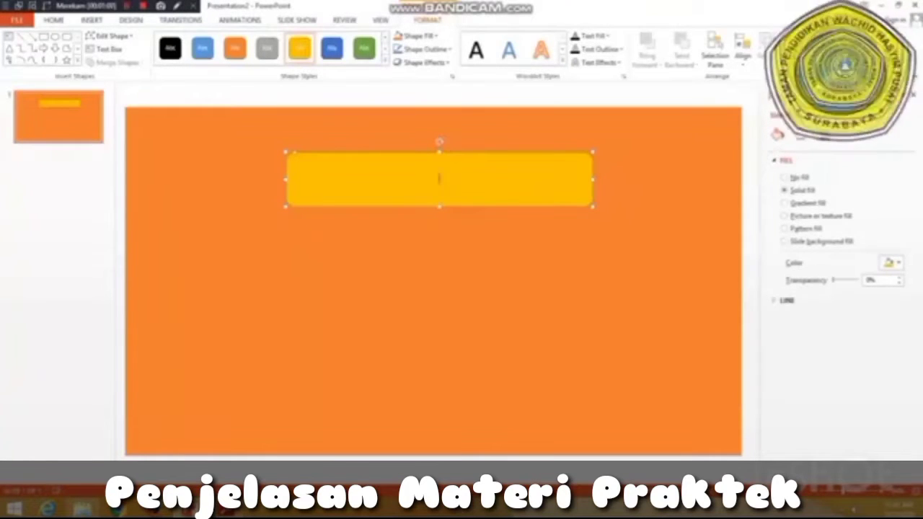
text(SMKANIK)
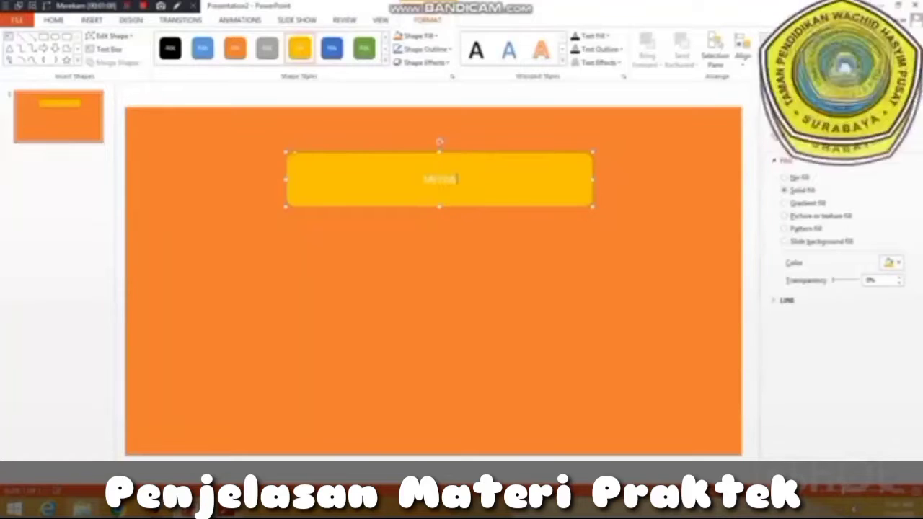
text( PEMB)
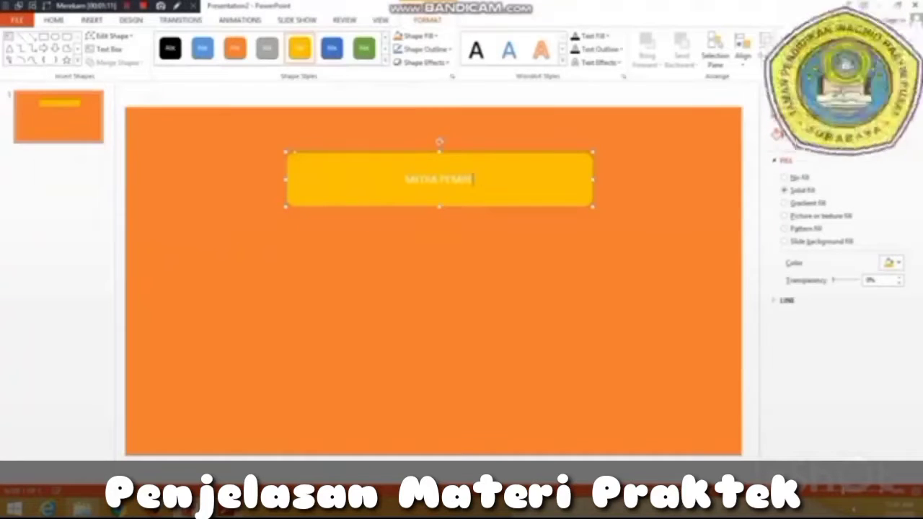
text(ELAJARAN)
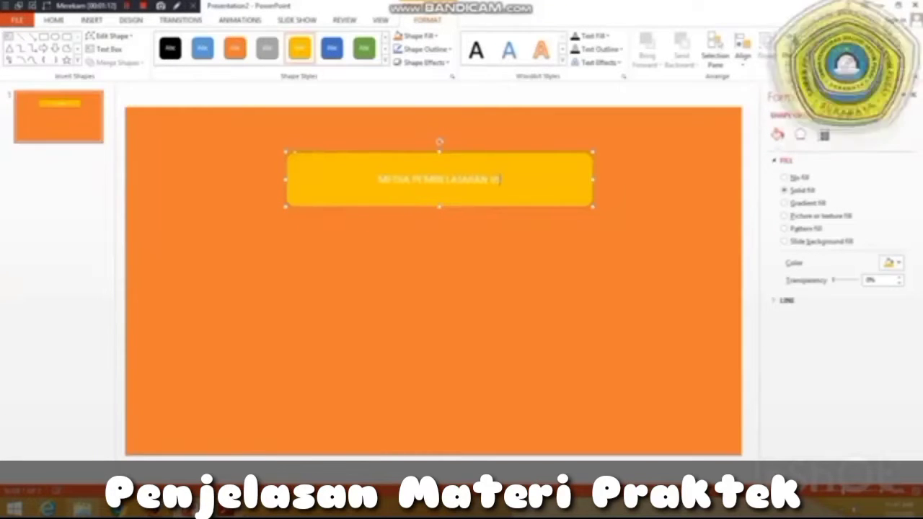
text( UNTUKAKTIF)
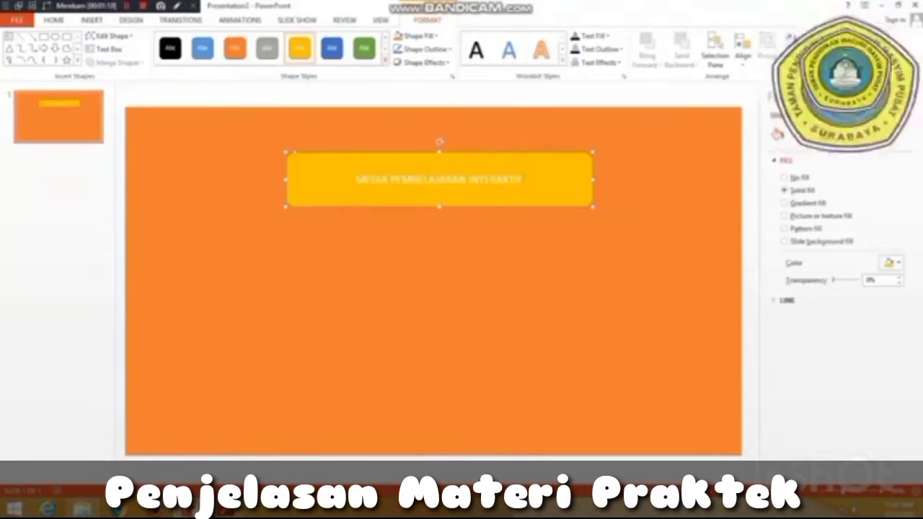
mouse_move(404, 152)
mouse_down()
mouse_move(377, 149)
mouse_move(404, 156)
mouse_up()
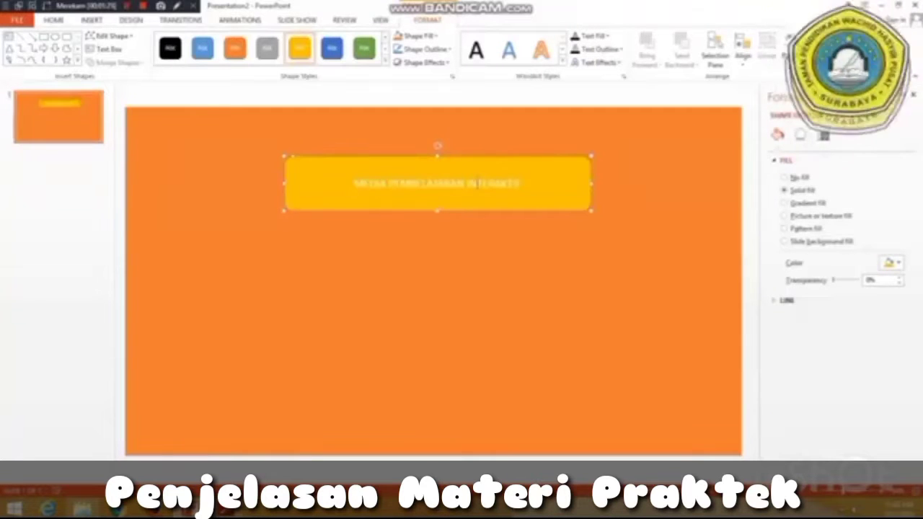
Select all of the title text in the gold rectangle and apply a dark, shadowed WordArt style.
drag(407, 183, 521, 183)
click(518, 183)
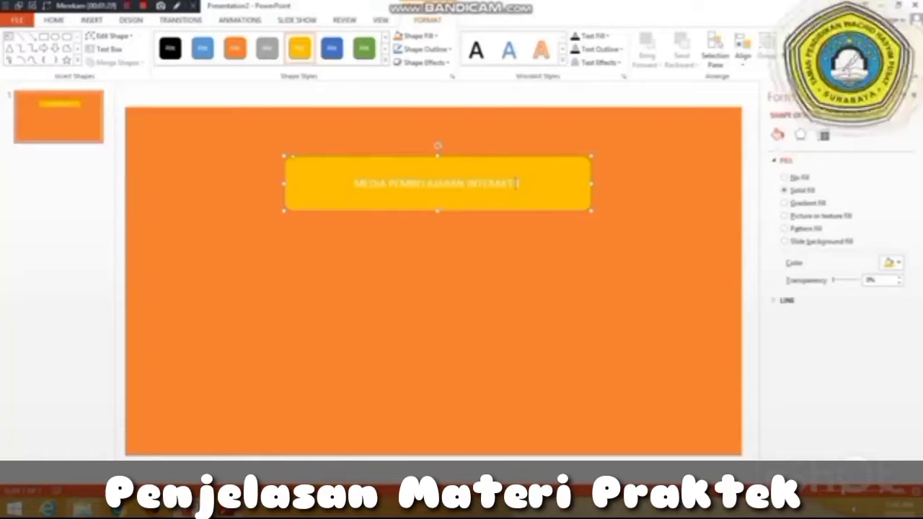
key(ctrl+a)
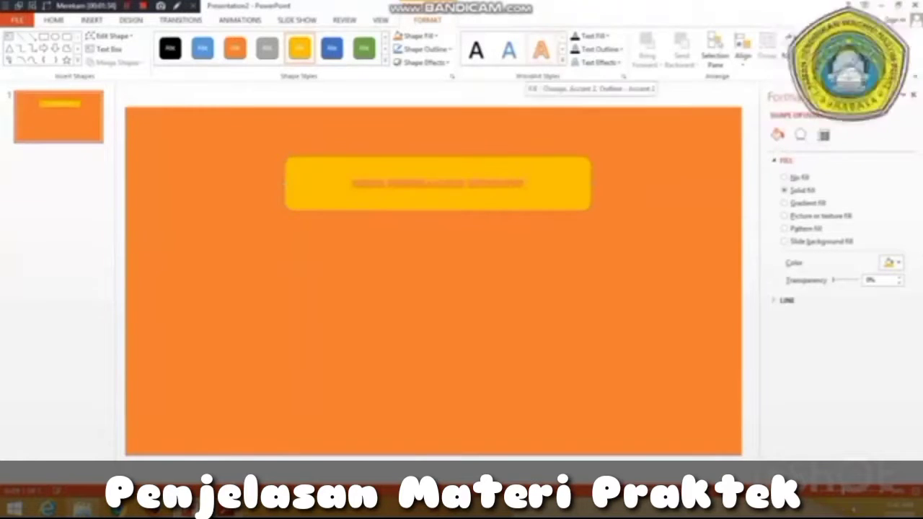
click(562, 62)
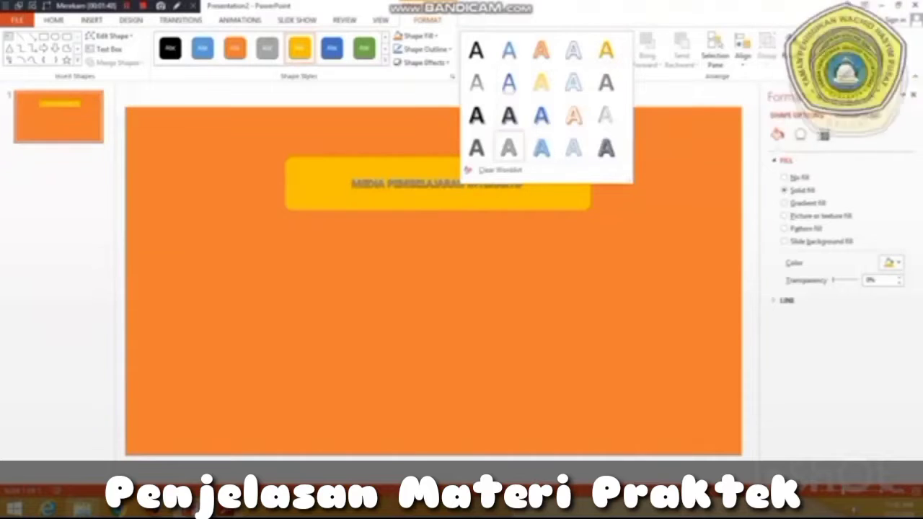
click(509, 115)
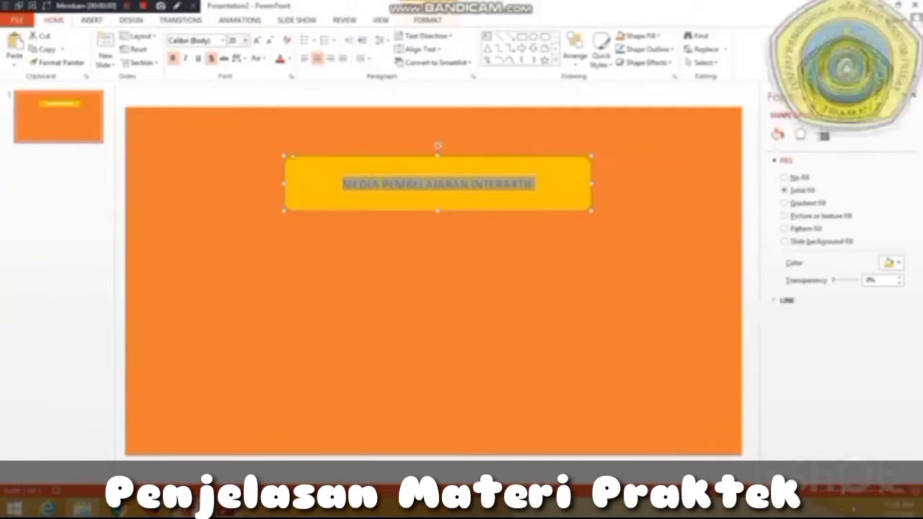
Set the title text's font size to 28 and deselect the shape.
click(245, 41)
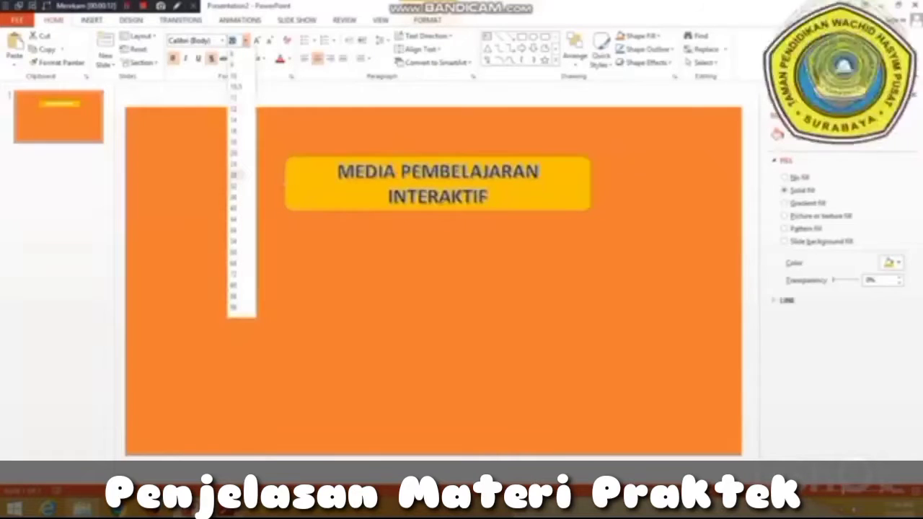
click(235, 175)
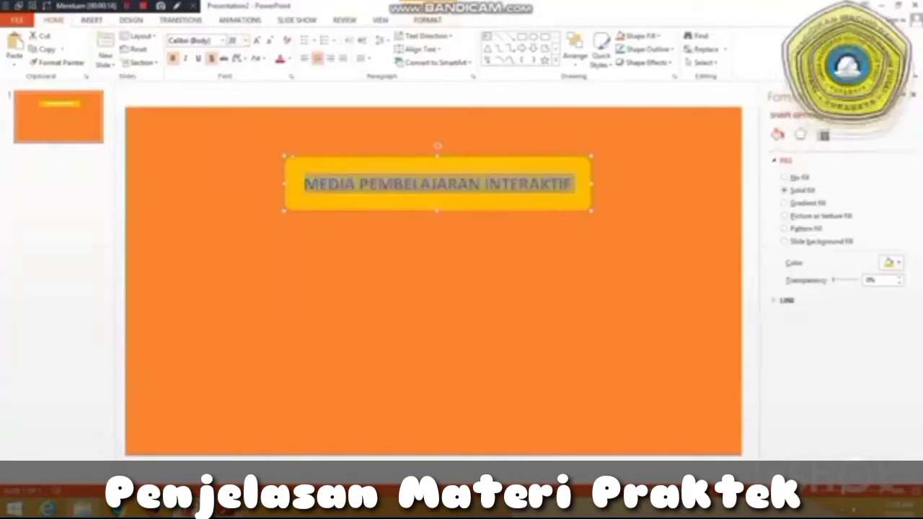
click(311, 278)
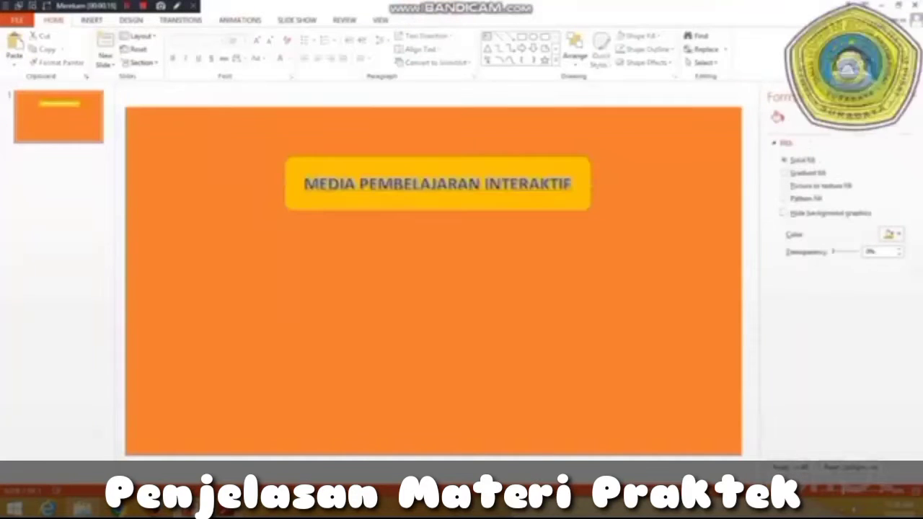
Draw a smaller rounded rectangle centered below the title and apply the Subtle Effect - Green, Accent 6 shape style.
click(92, 20)
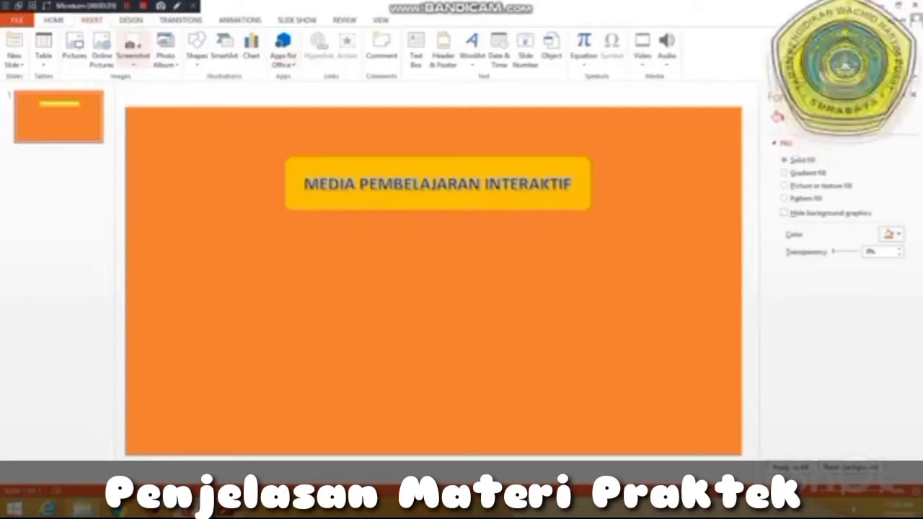
click(196, 52)
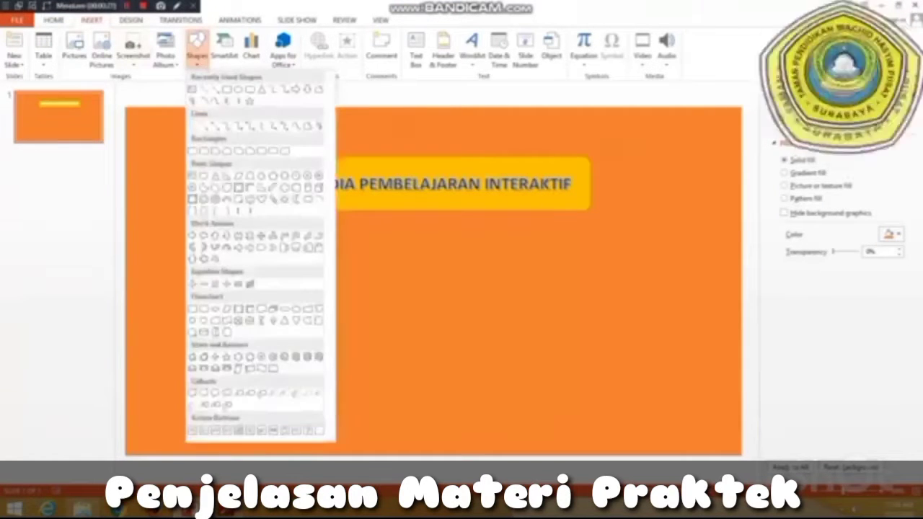
click(273, 90)
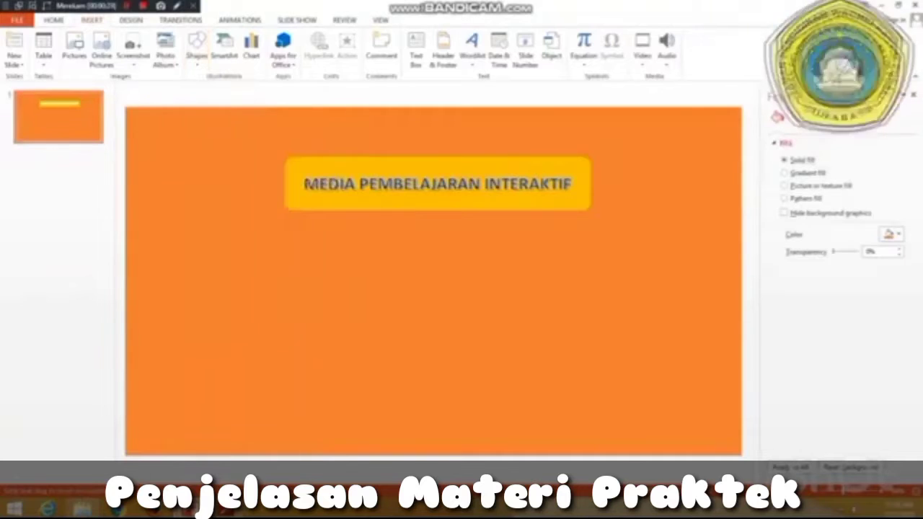
mouse_move(348, 231)
mouse_down()
mouse_move(515, 268)
mouse_move(544, 293)
mouse_move(538, 278)
mouse_up()
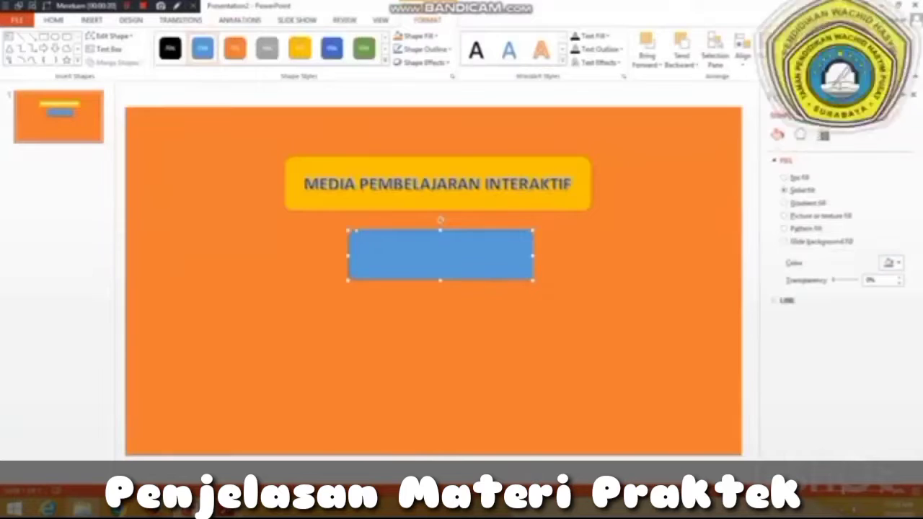
click(386, 61)
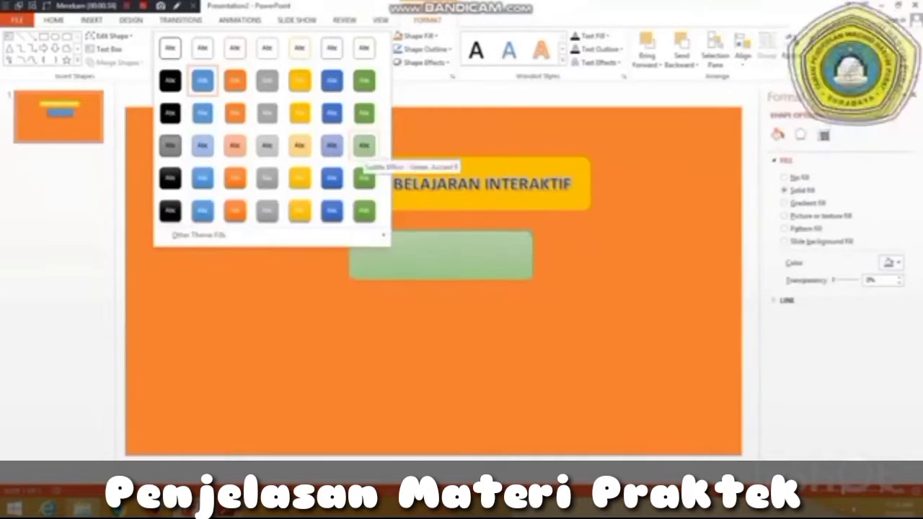
click(364, 144)
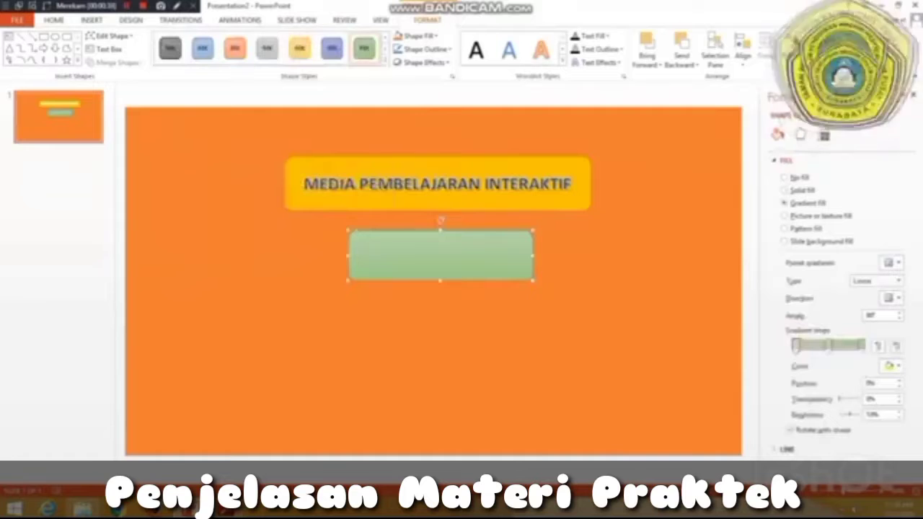
Add the text "UNTUK PAUD" to the green rounded rectangle below the title.
right_click(446, 254)
click(478, 322)
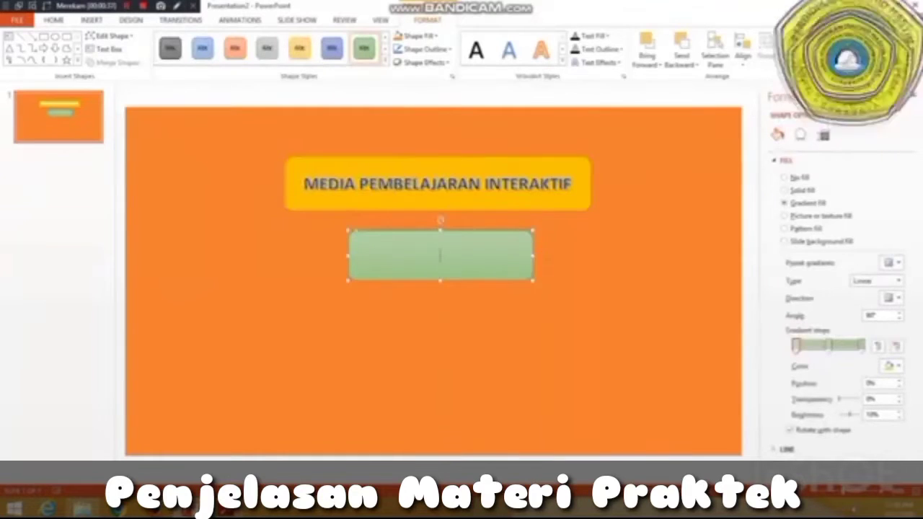
text(U)
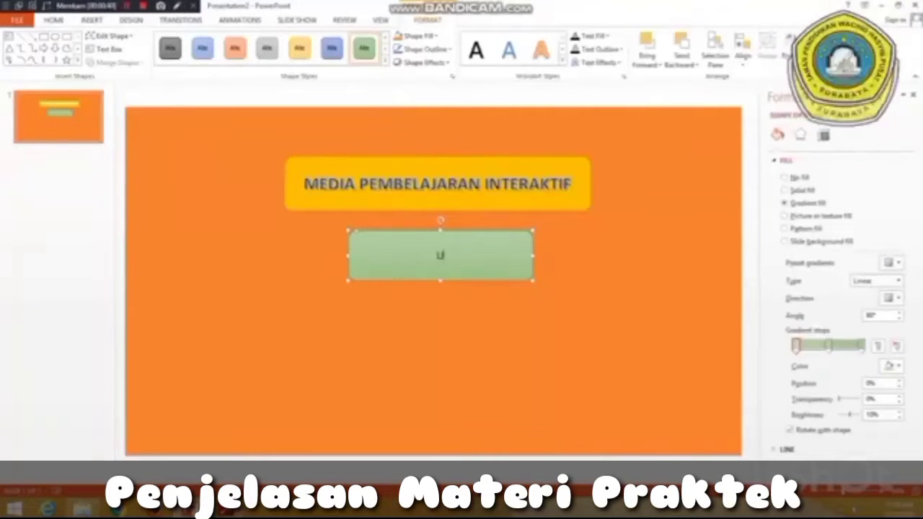
text(NTUK PAUD)
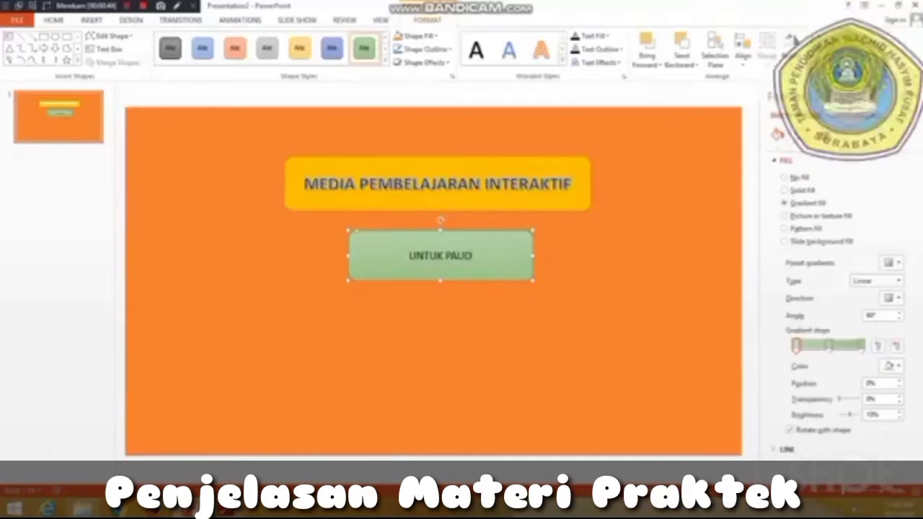
Select all of the "UNTUK PAUD" text and apply a dark, shadowed WordArt style.
click(562, 62)
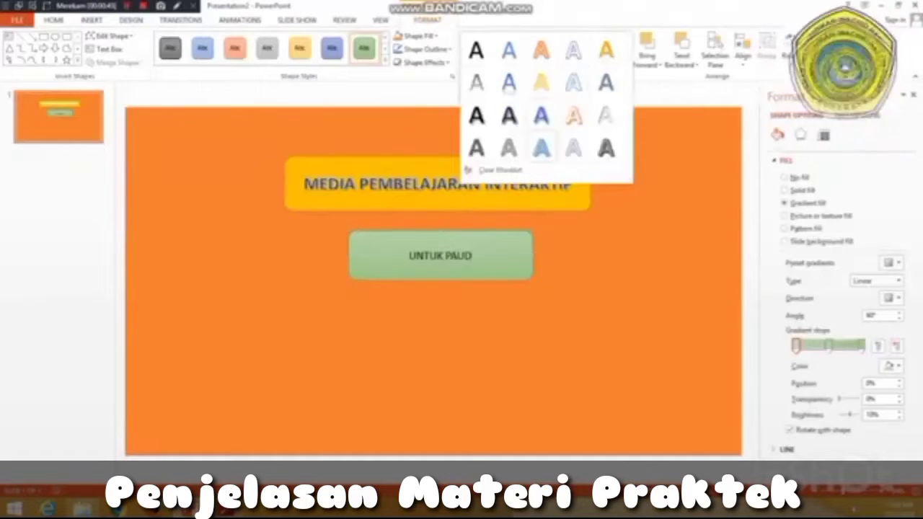
key(Escape)
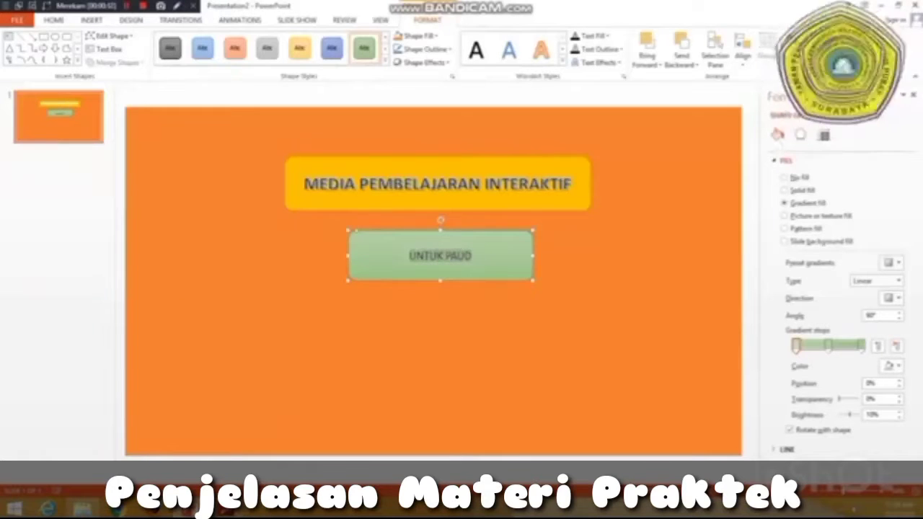
key(ctrl+a)
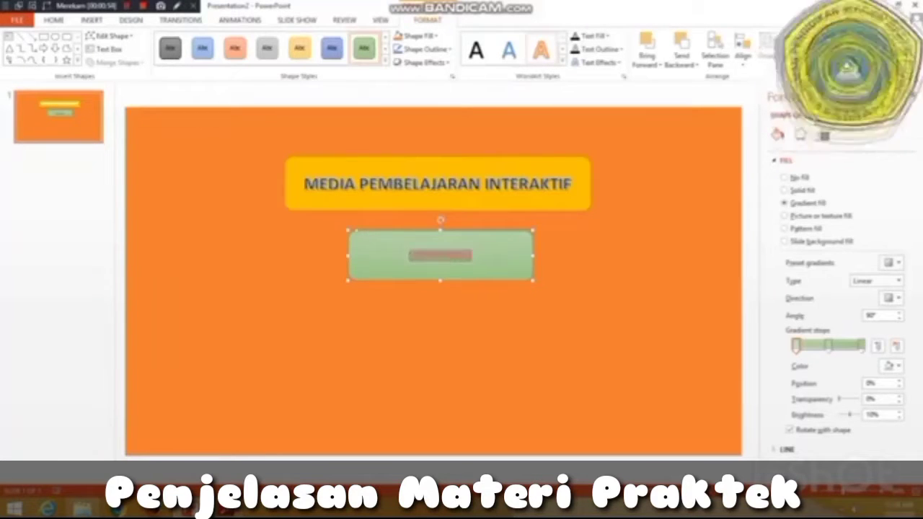
click(563, 62)
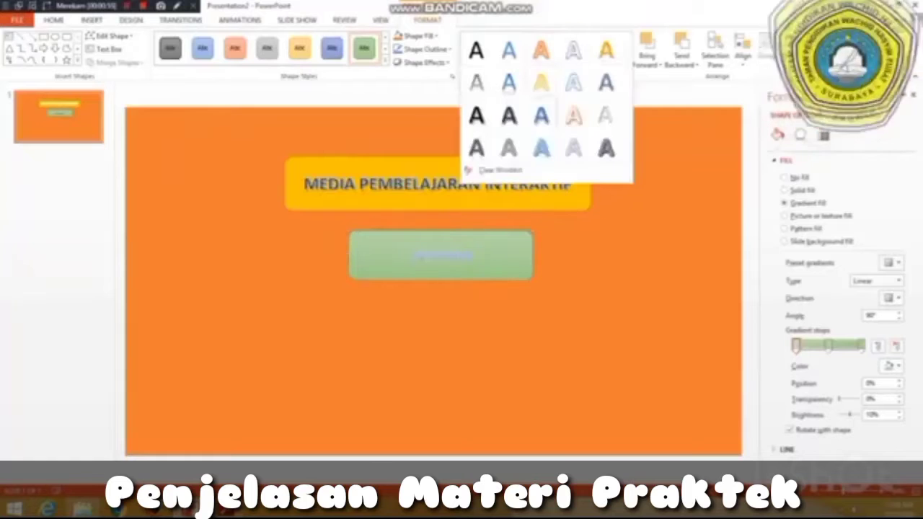
click(607, 83)
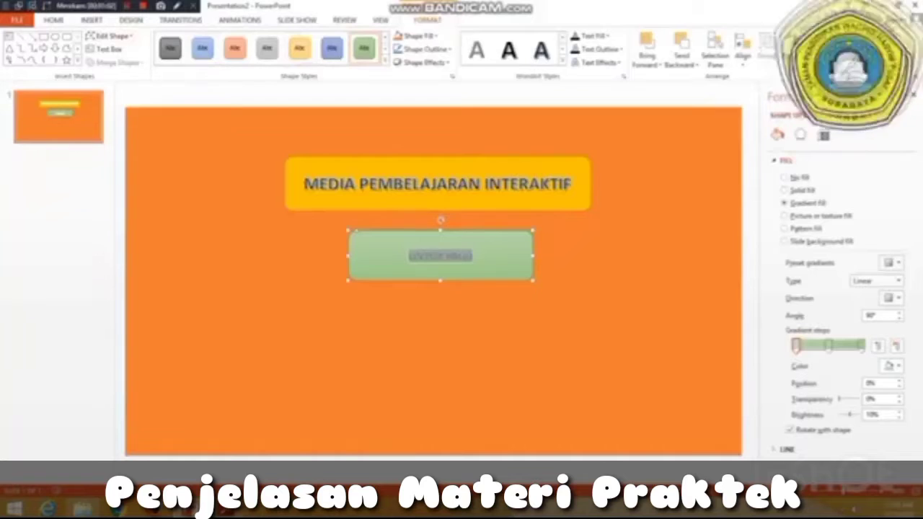
Set the "UNTUK PAUD" text's font size to 44.
click(54, 20)
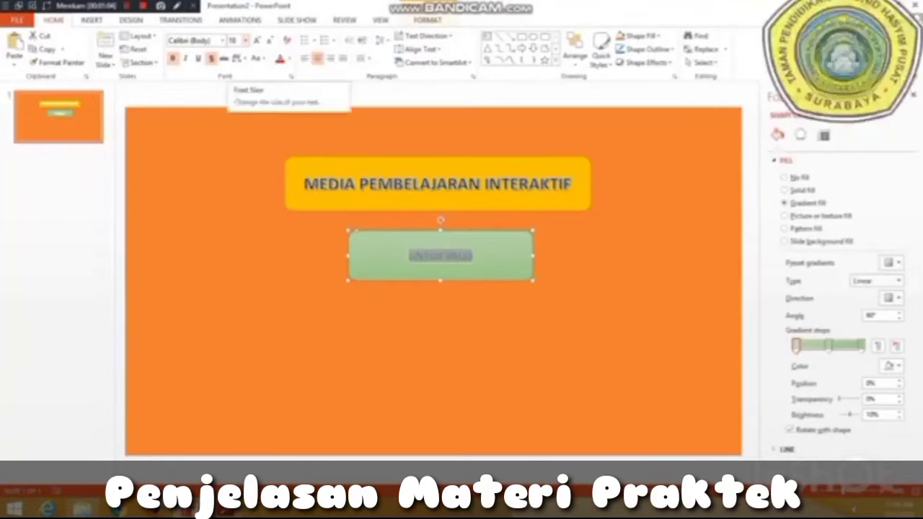
click(246, 40)
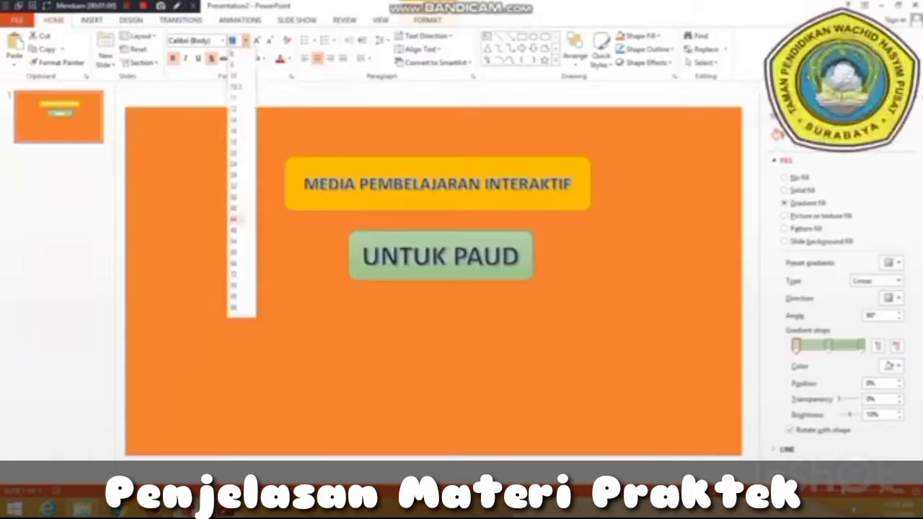
click(235, 219)
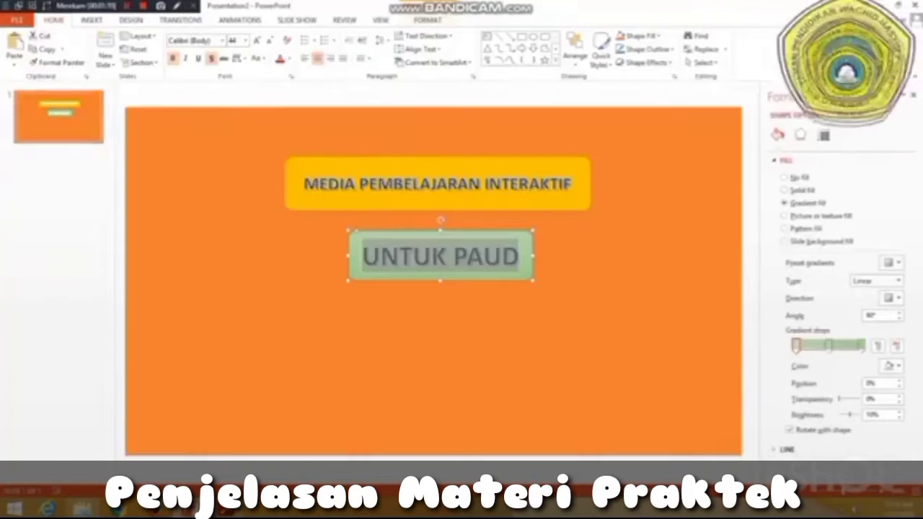
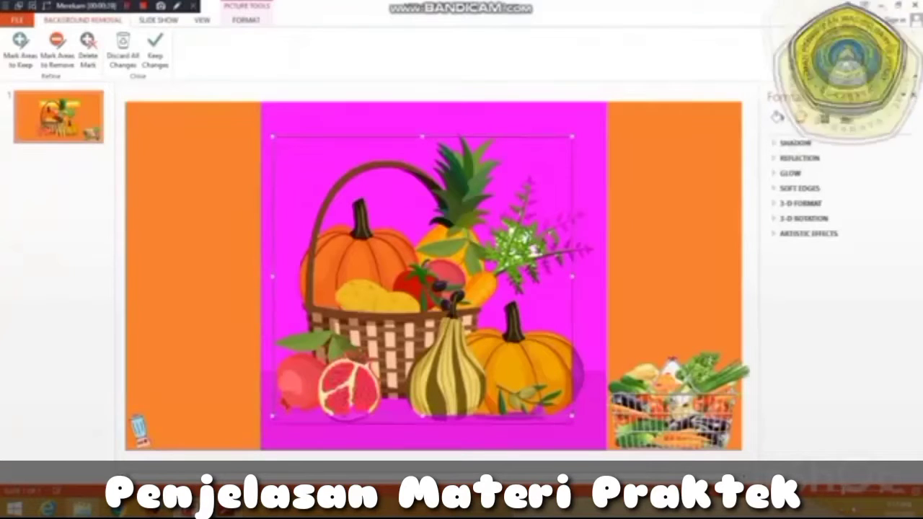
Extend the background-removal area downward and to the right around the whole fruit basket and keep the changes.
drag(423, 417, 423, 424)
drag(572, 280, 594, 279)
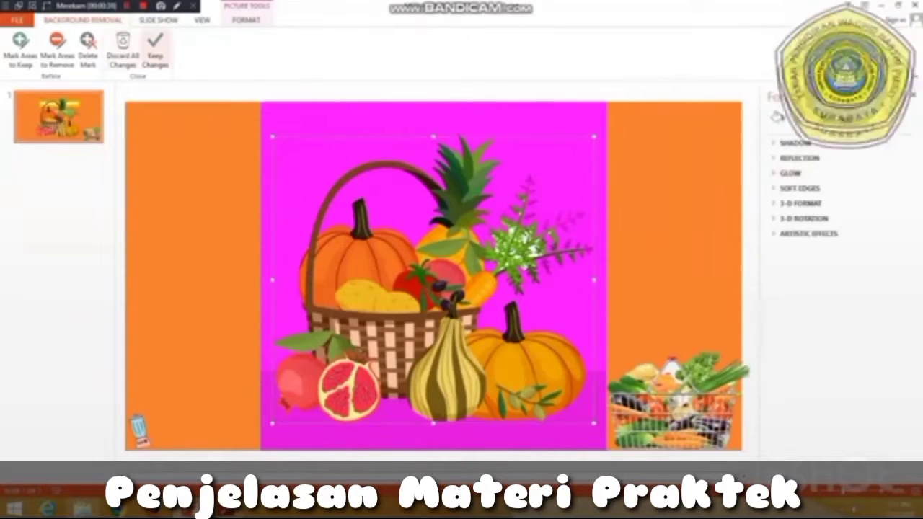
click(155, 49)
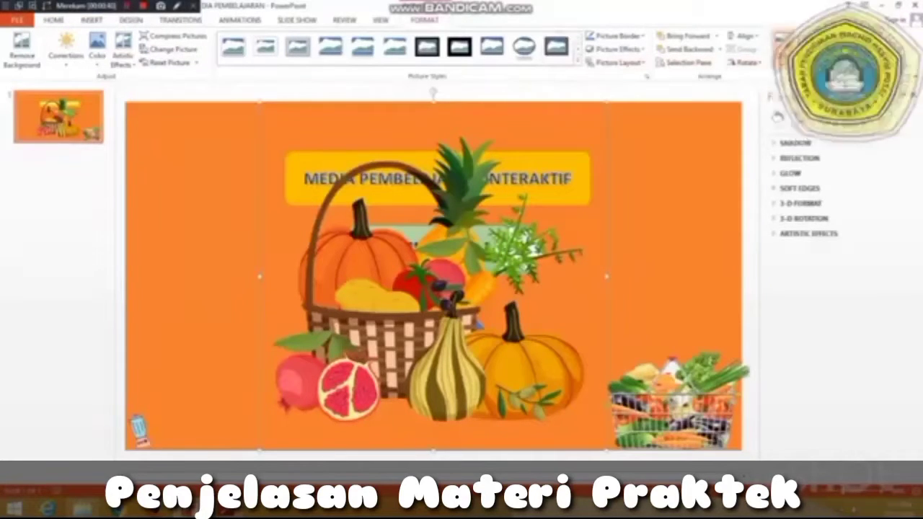
Crop the fruit basket picture's empty margins on all four sides close to the artwork.
click(793, 79)
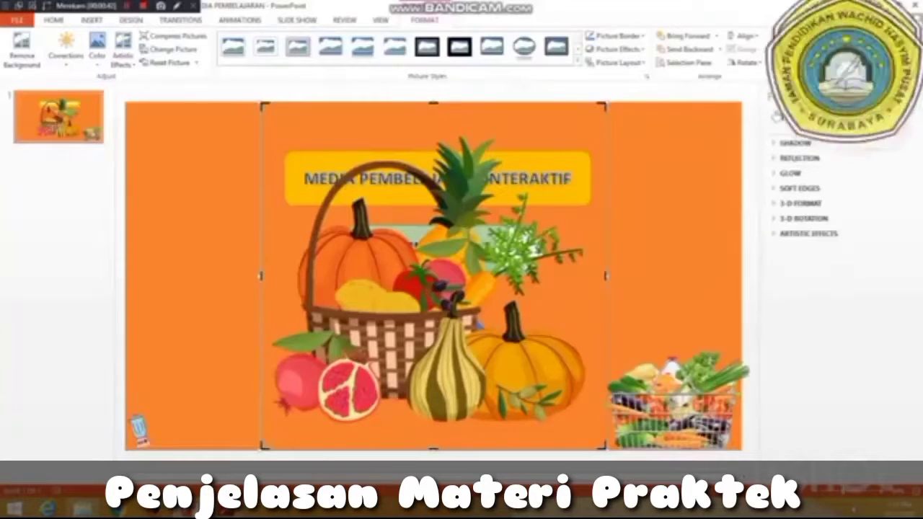
click(783, 45)
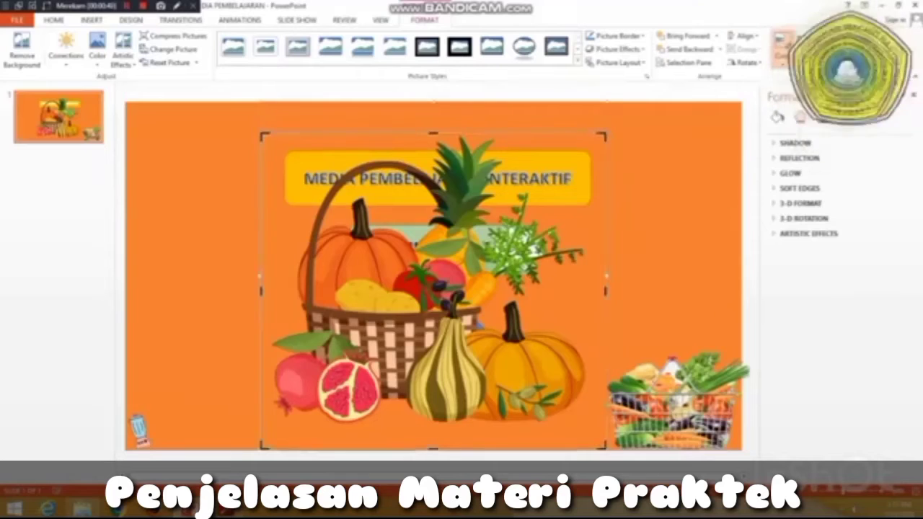
drag(434, 446, 433, 425)
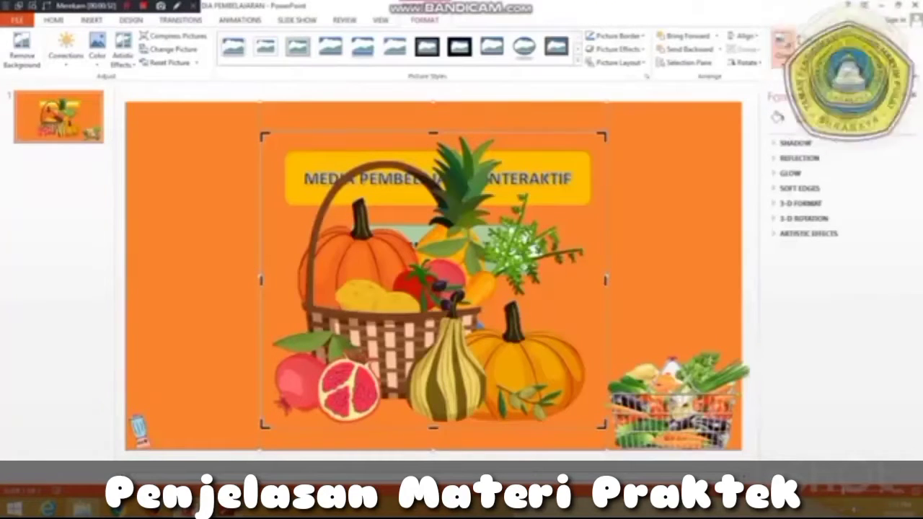
drag(262, 280, 272, 280)
key(Escape)
drag(590, 280, 585, 280)
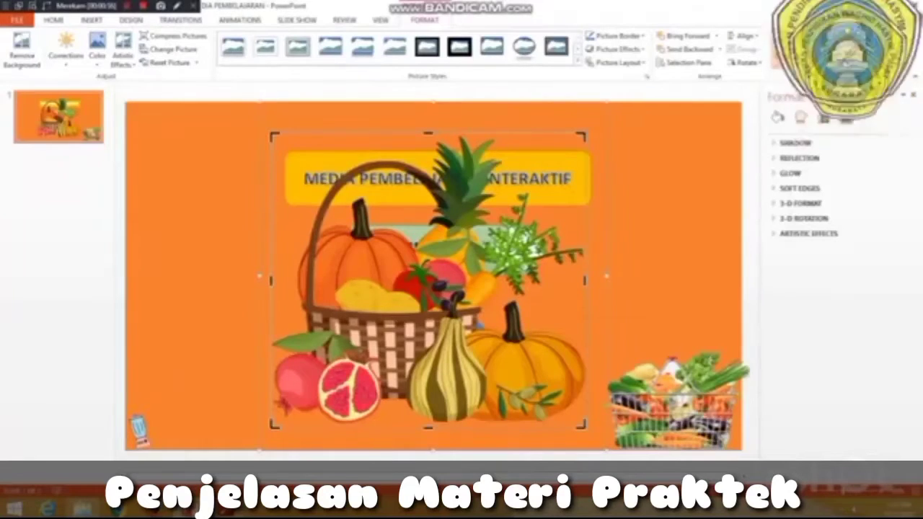
click(660, 280)
Shrink the fruit basket picture, place it to the left of the MULAI arrow and rotate it slightly counterclockwise.
click(447, 288)
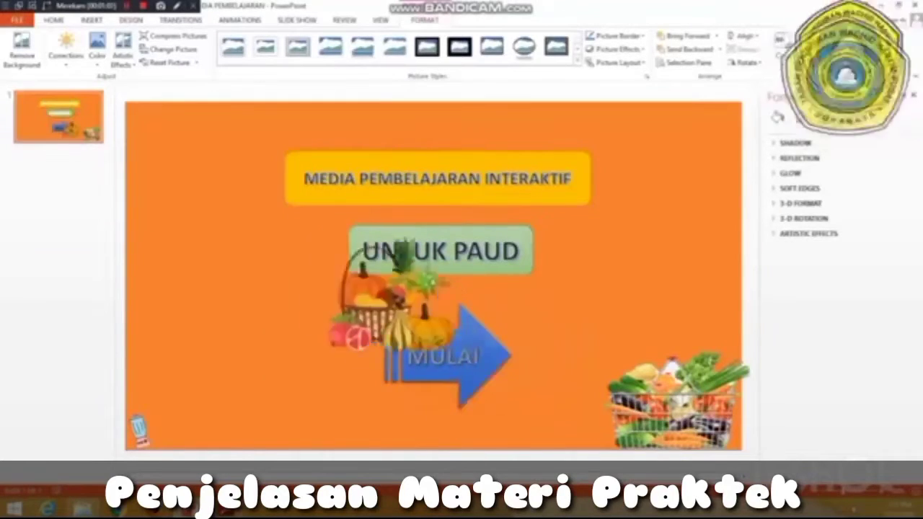
drag(430, 283, 292, 261)
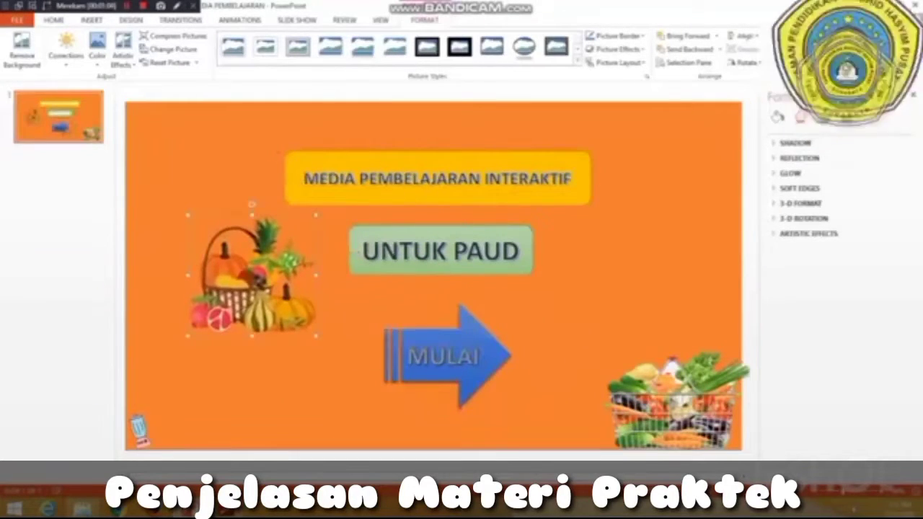
mouse_move(252, 205)
mouse_down()
mouse_move(261, 207)
mouse_move(231, 209)
mouse_move(239, 205)
mouse_up()
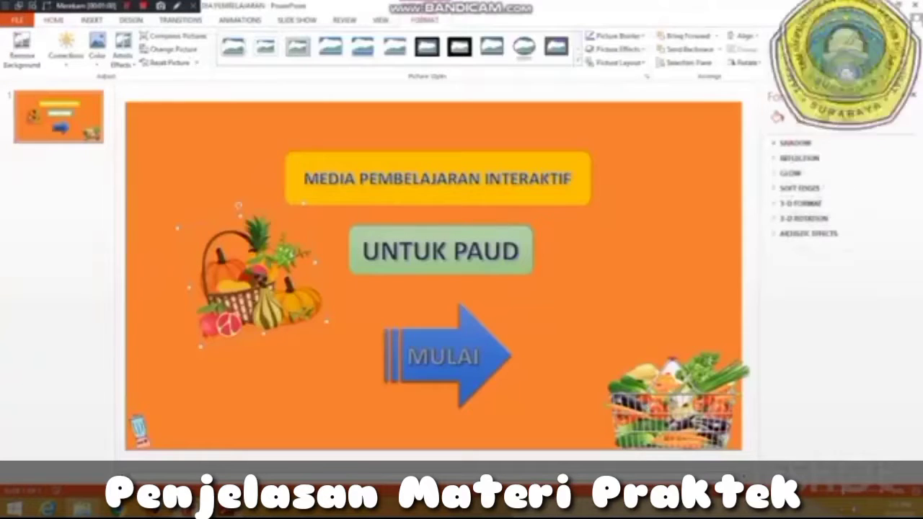
drag(260, 282, 264, 308)
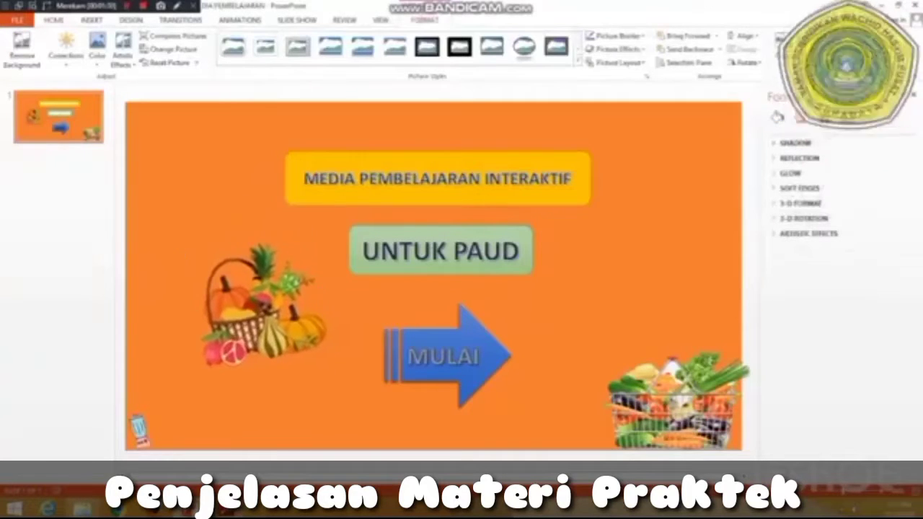
key(Escape)
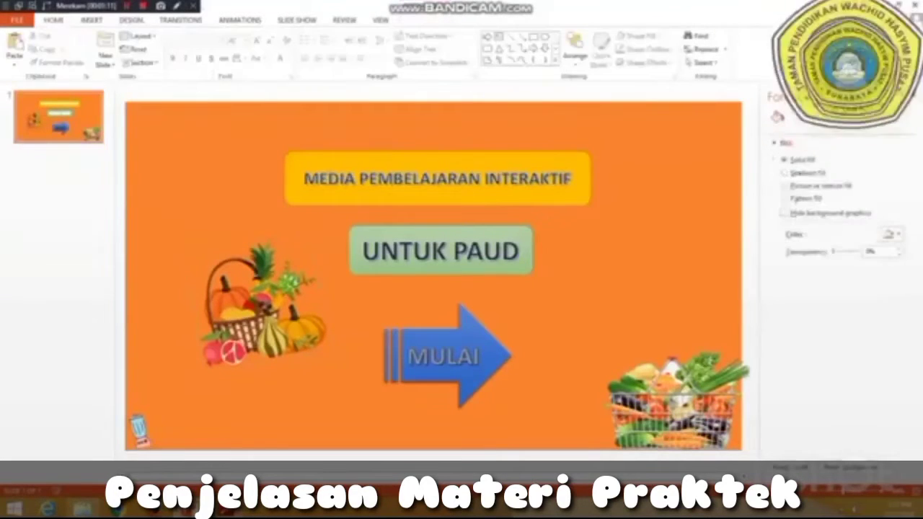
Move the fruit basket picture to the slide's lower-left corner and delete the small blender picture.
click(264, 309)
drag(138, 432, 200, 209)
drag(263, 324, 182, 404)
click(199, 208)
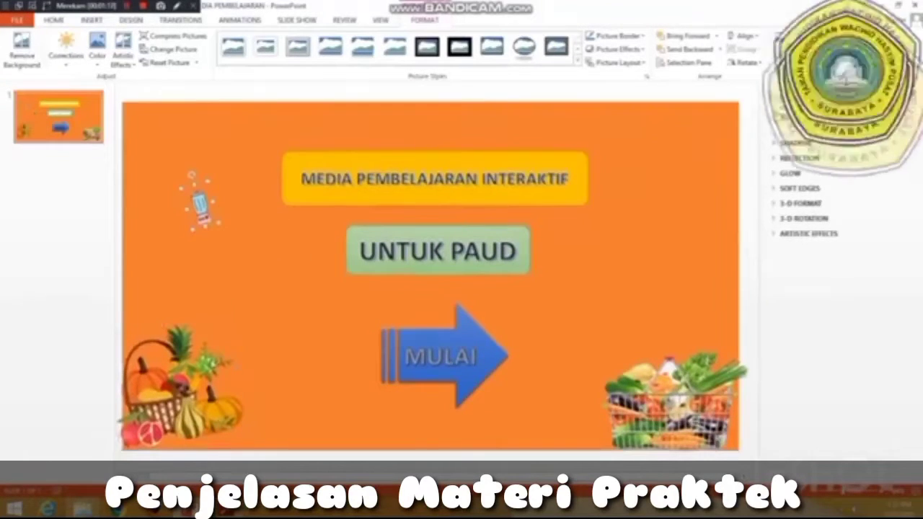
key(Delete)
Fit the fruit basket against the slide's lower-left corner and tilt the grocery basket slightly clockwise in the lower-right corner.
click(182, 393)
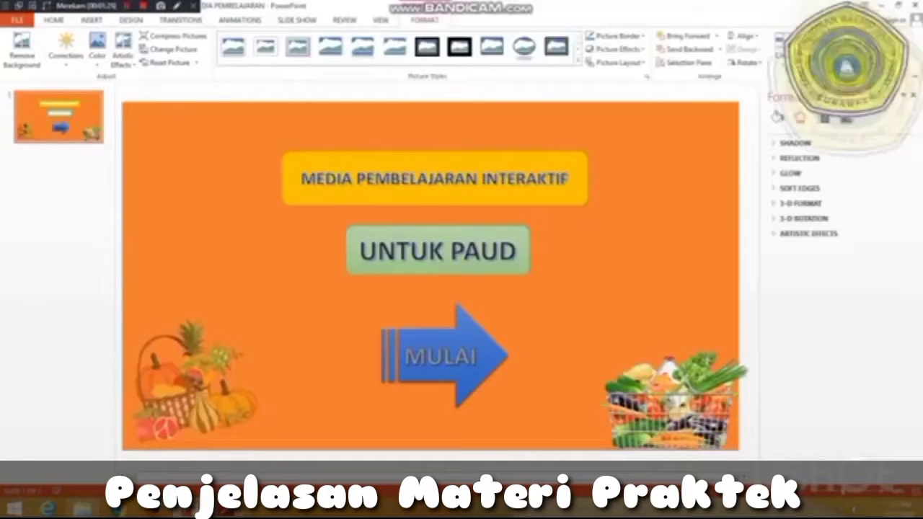
drag(189, 393, 171, 401)
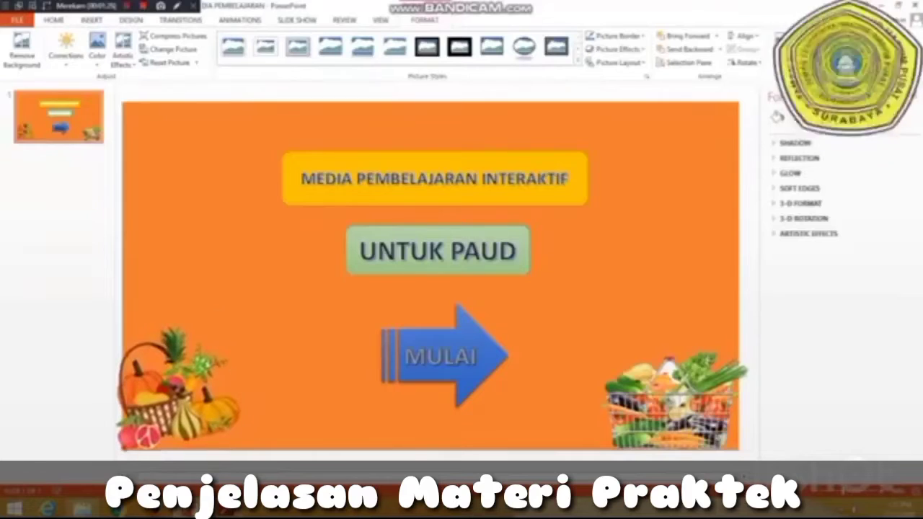
drag(678, 410, 678, 414)
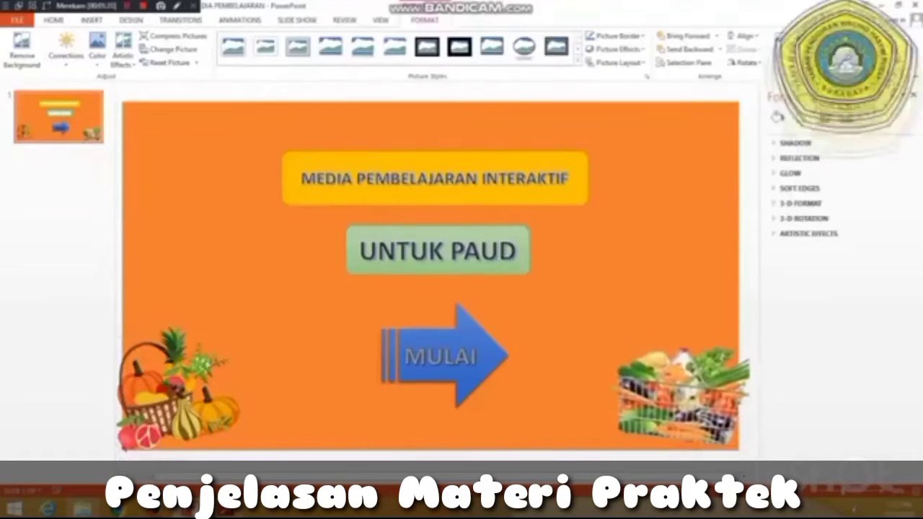
click(585, 346)
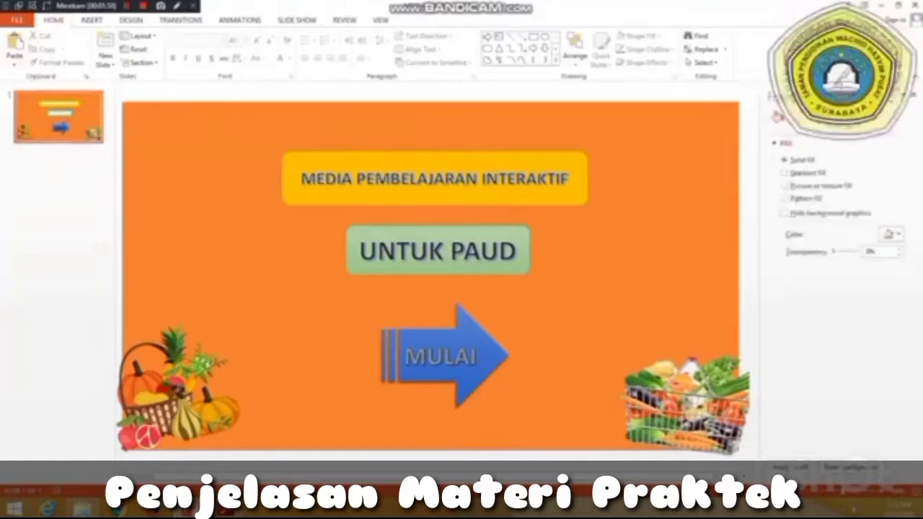
Insert the vegetable basket picture "8" from the Pictures folder and remove its background.
click(92, 19)
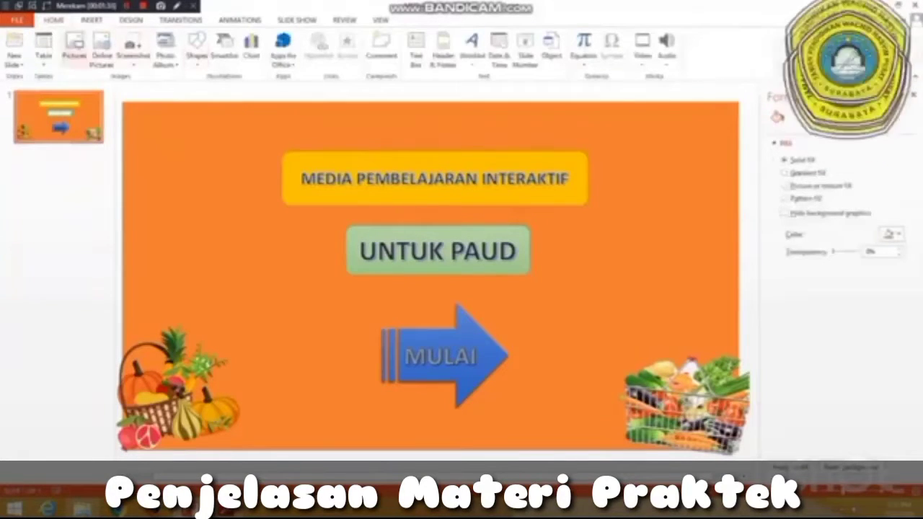
click(75, 49)
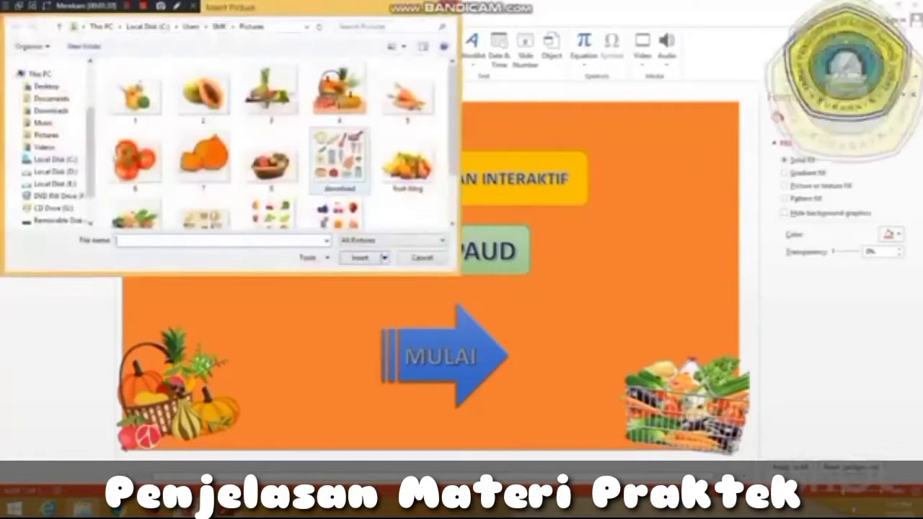
click(271, 166)
double_click(271, 164)
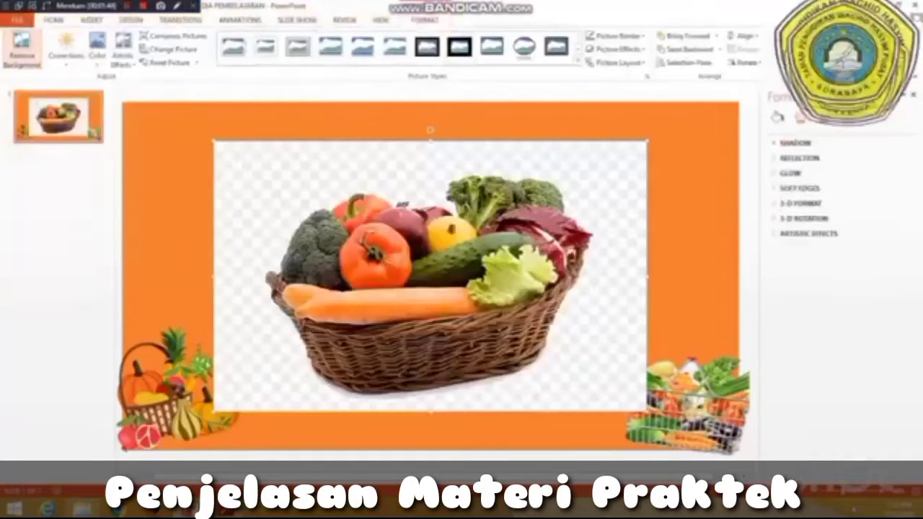
click(21, 45)
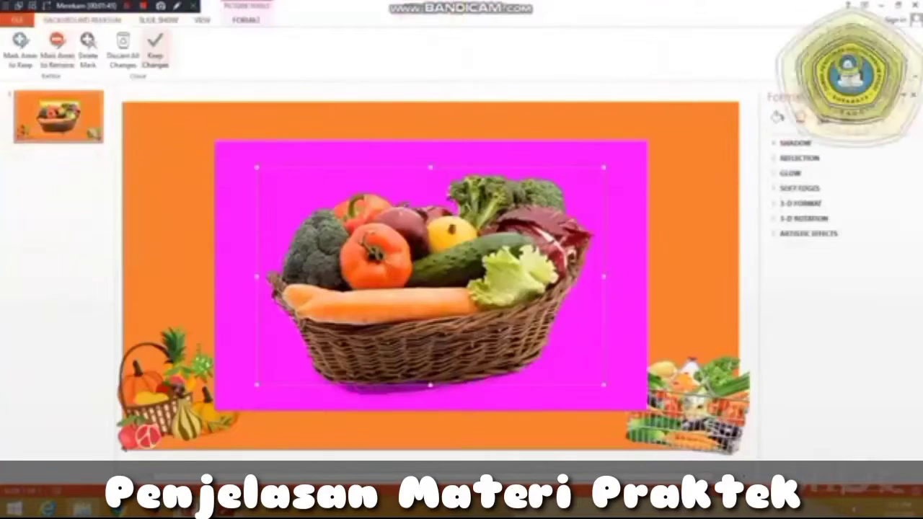
click(155, 48)
Crop the empty margins around the vegetable basket picture so its frame fits closely around the basket.
click(782, 44)
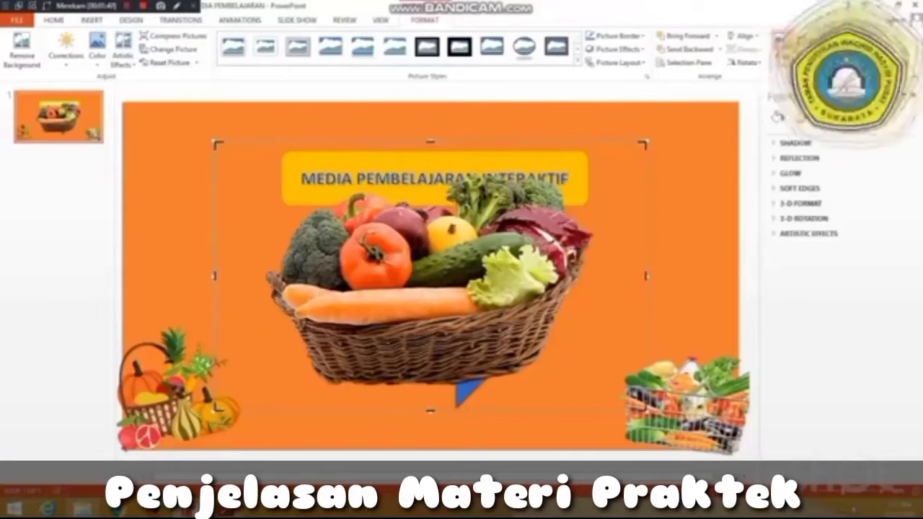
key(Escape)
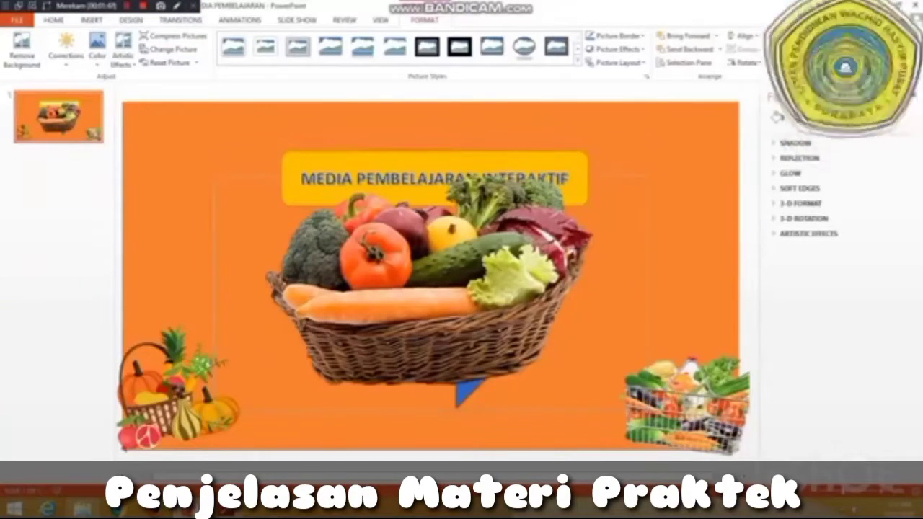
drag(216, 295, 264, 294)
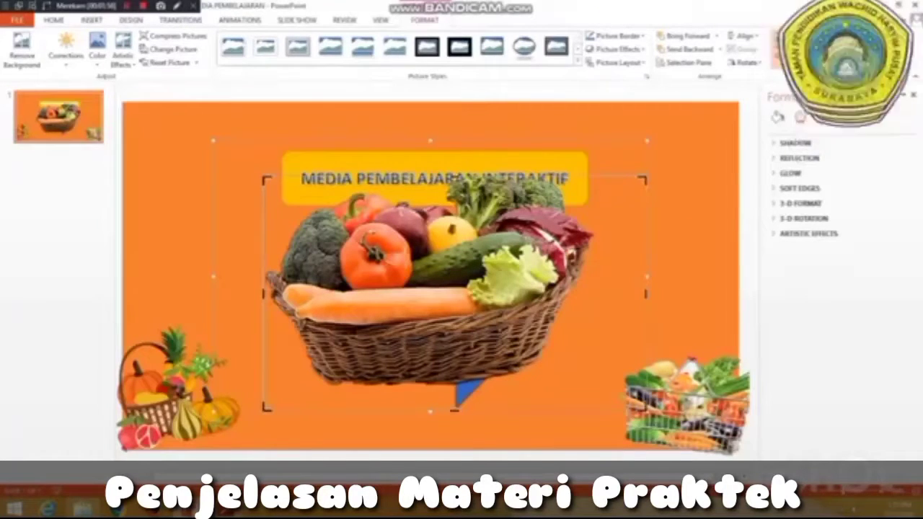
drag(456, 407, 456, 386)
drag(646, 279, 589, 280)
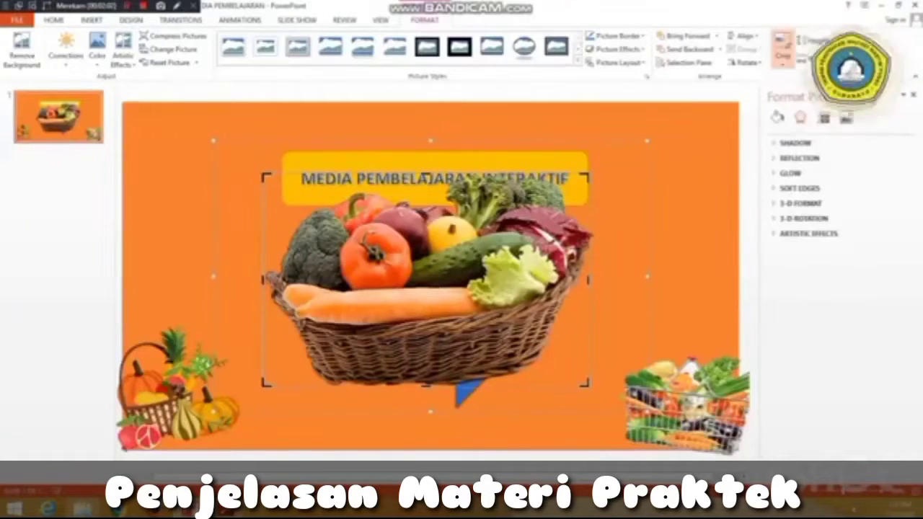
click(665, 281)
Shrink the vegetable basket picture and move it to the slide's upper-left corner.
click(505, 282)
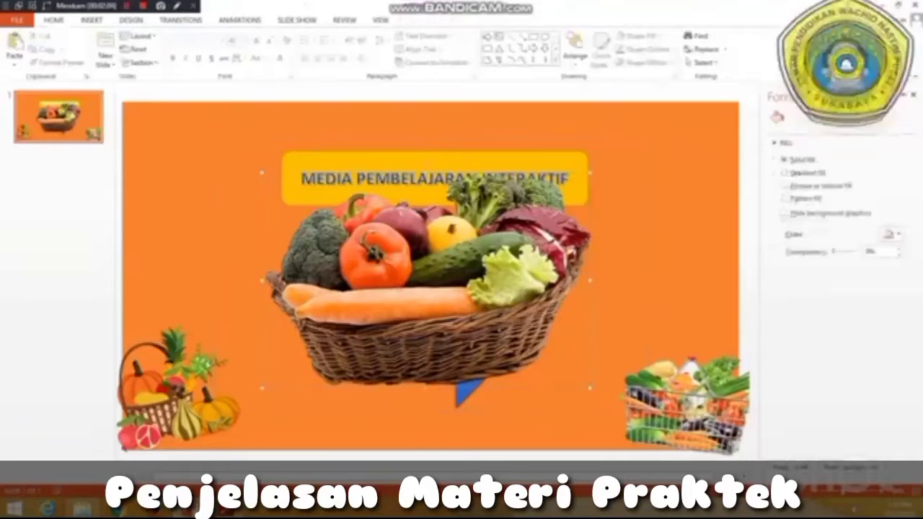
drag(590, 173, 530, 212)
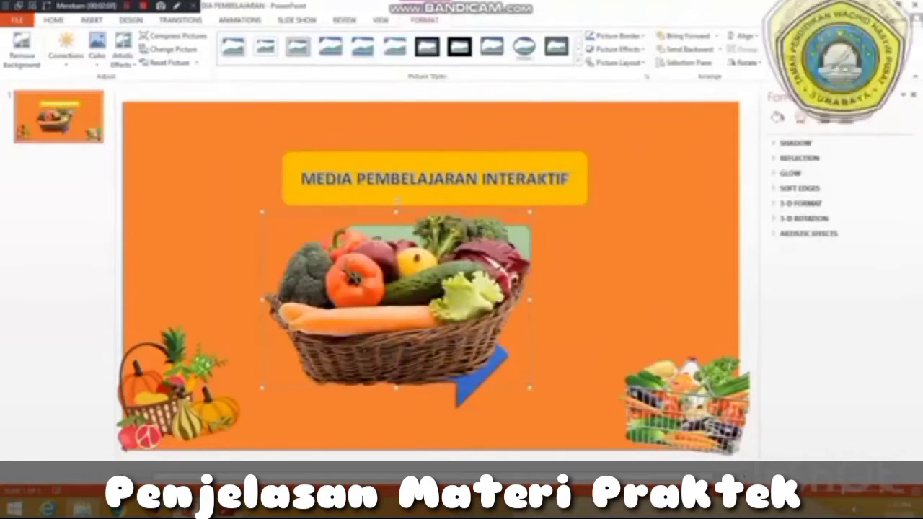
drag(530, 211, 422, 281)
drag(342, 335, 296, 210)
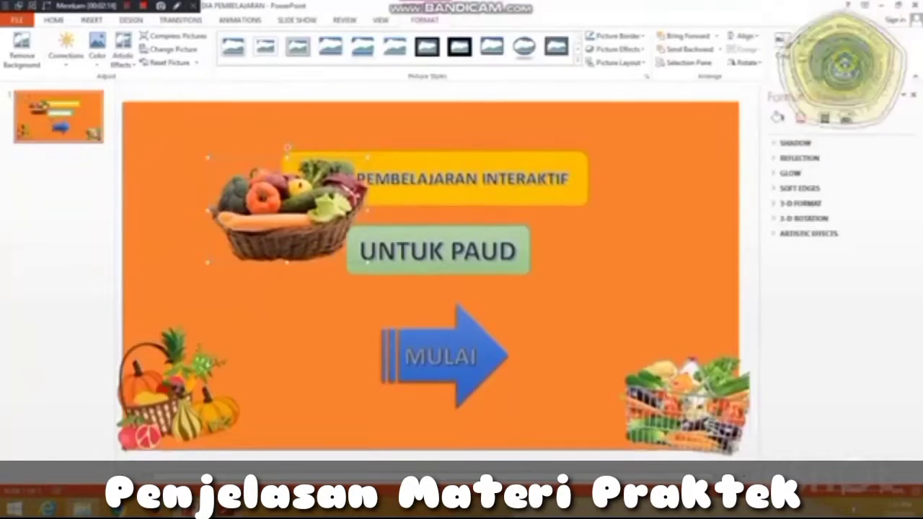
drag(371, 161, 325, 186)
drag(267, 223, 170, 129)
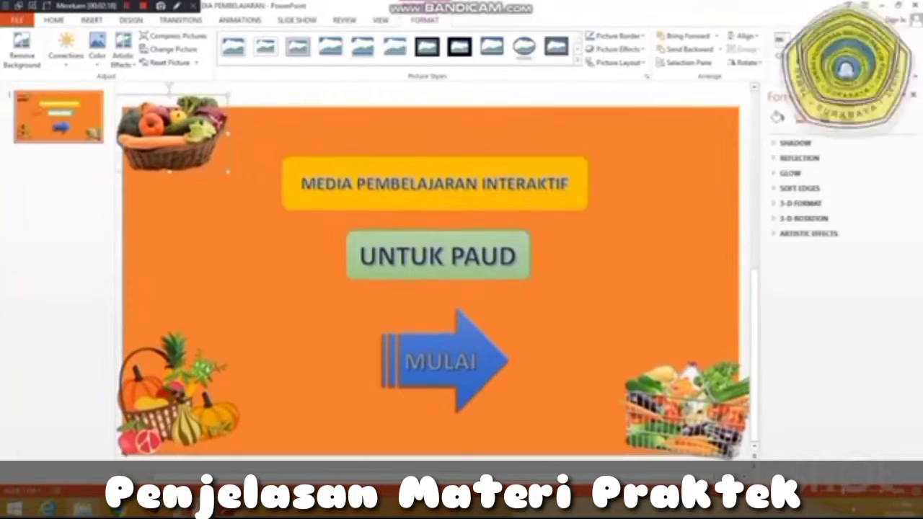
click(260, 238)
click(170, 129)
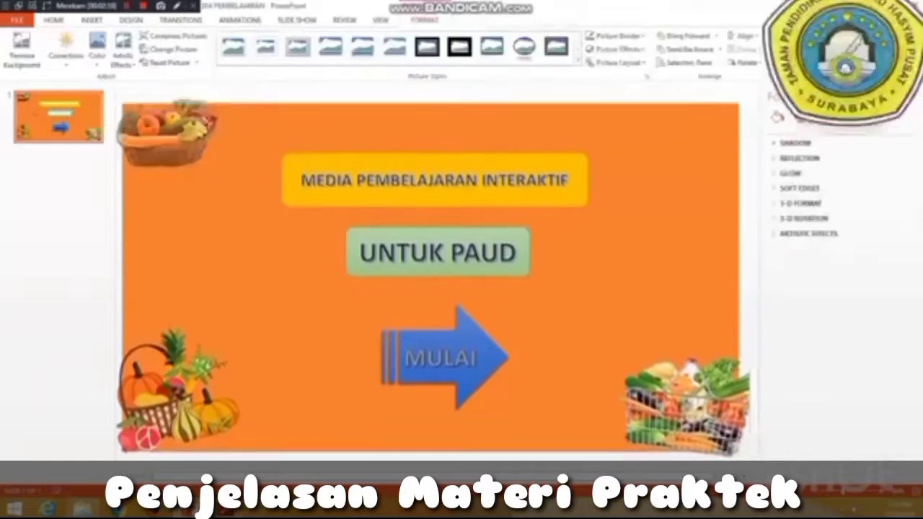
Nudge the vegetable basket in small steps until it slightly overlaps the slide's upper-left corner, and deselect it.
key(Up)
key(Up)
key(Up)
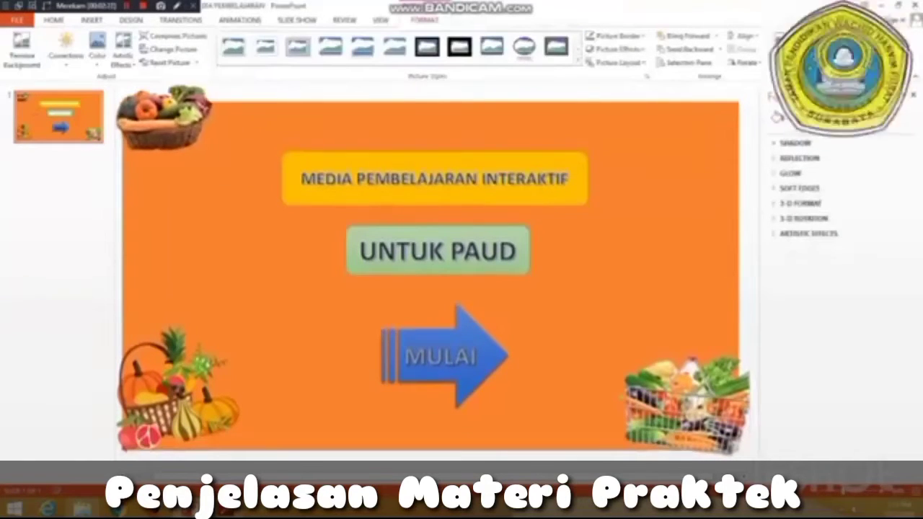
key(Up)
key(Up)
key(Left)
key(Up)
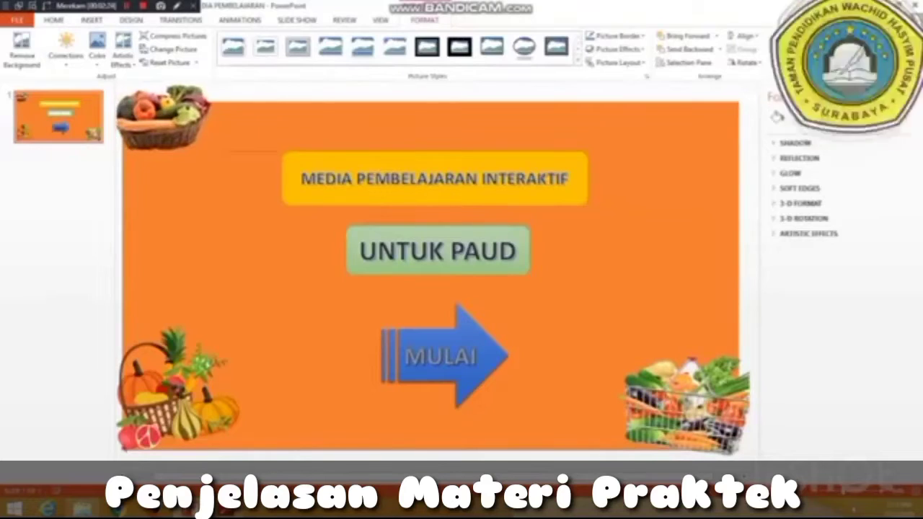
key(Down)
key(Down)
key(Right)
key(Right)
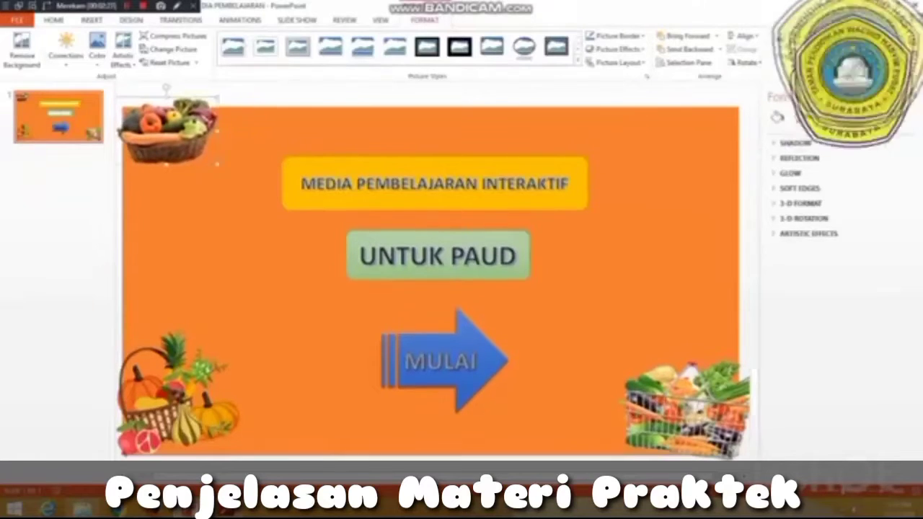
key(Escape)
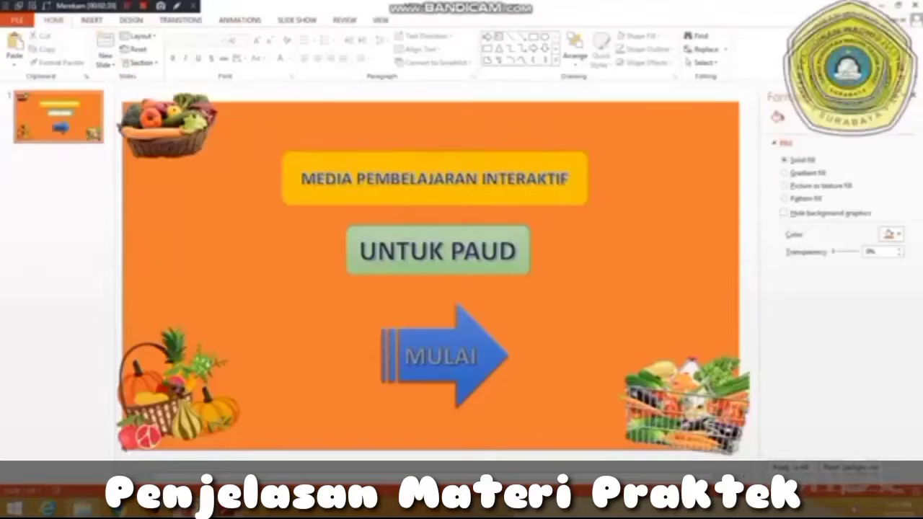
Insert the pineapple tray picture "3" from the Pictures folder and remove its background, widening the kept area to include the whole tray.
click(91, 19)
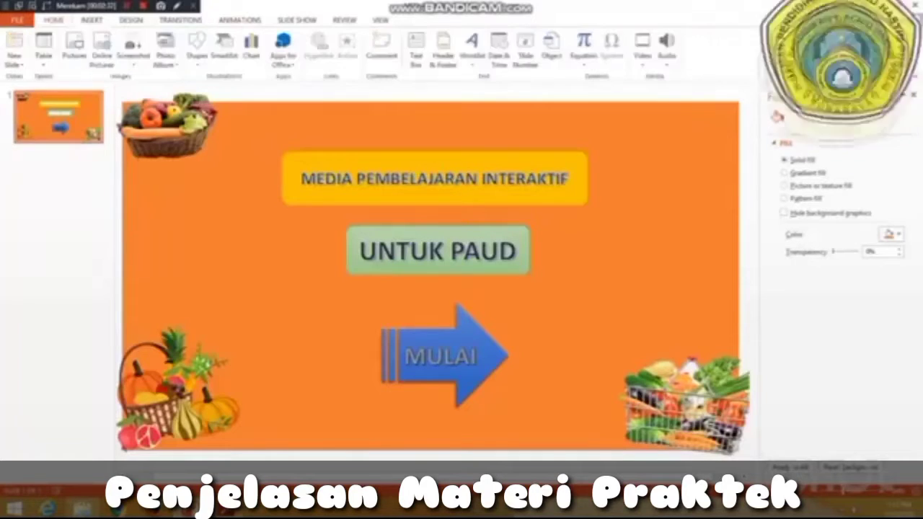
click(74, 45)
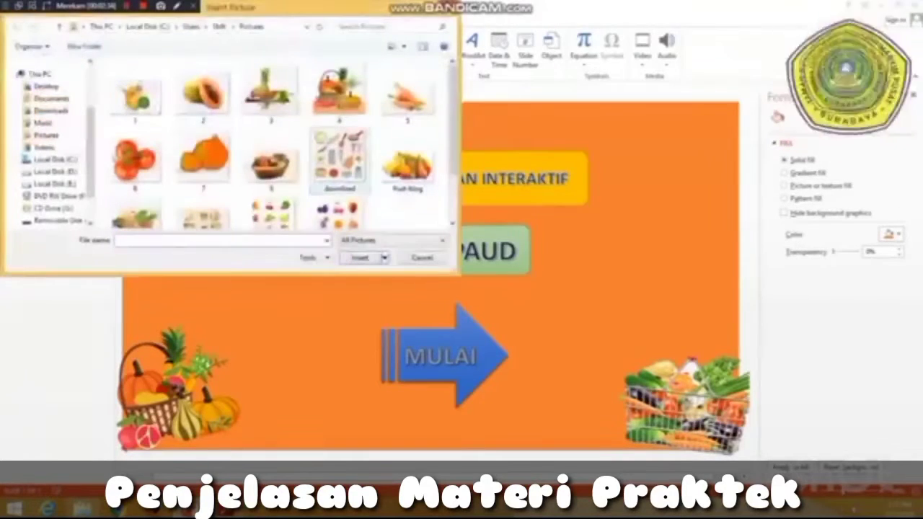
click(271, 90)
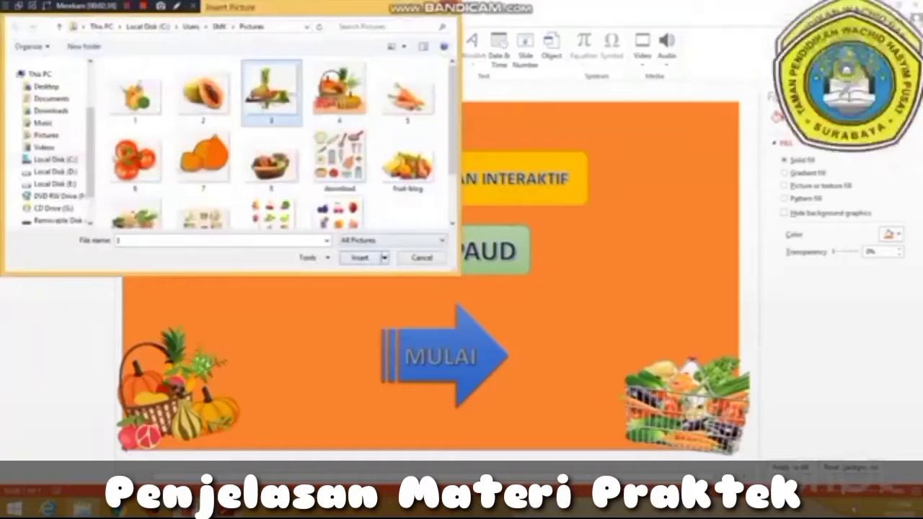
double_click(271, 90)
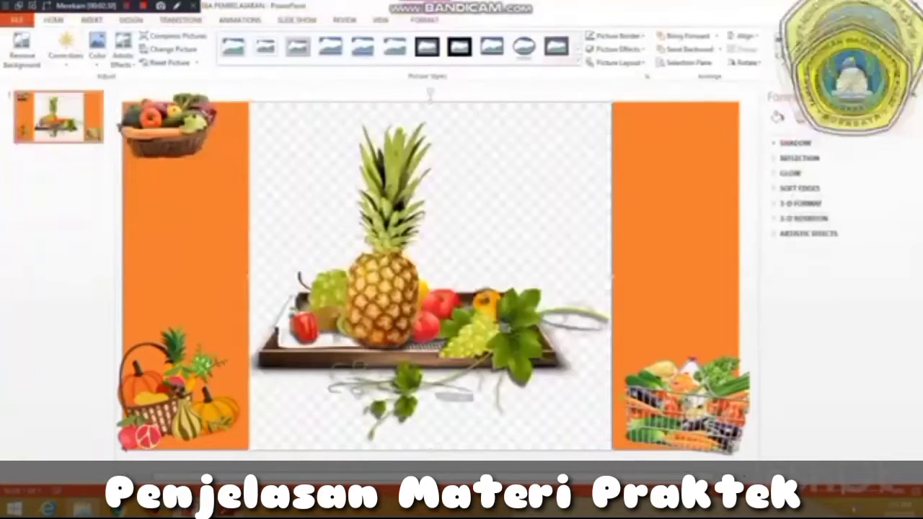
click(21, 50)
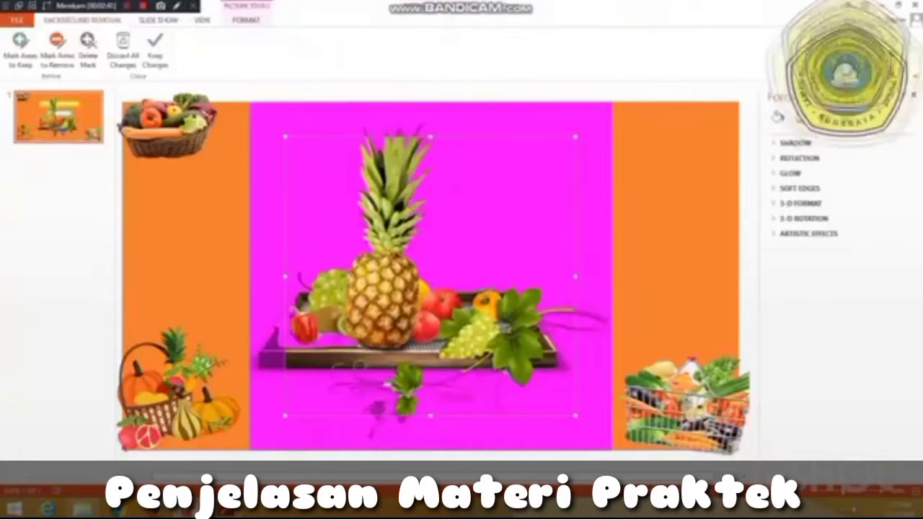
drag(430, 136, 430, 119)
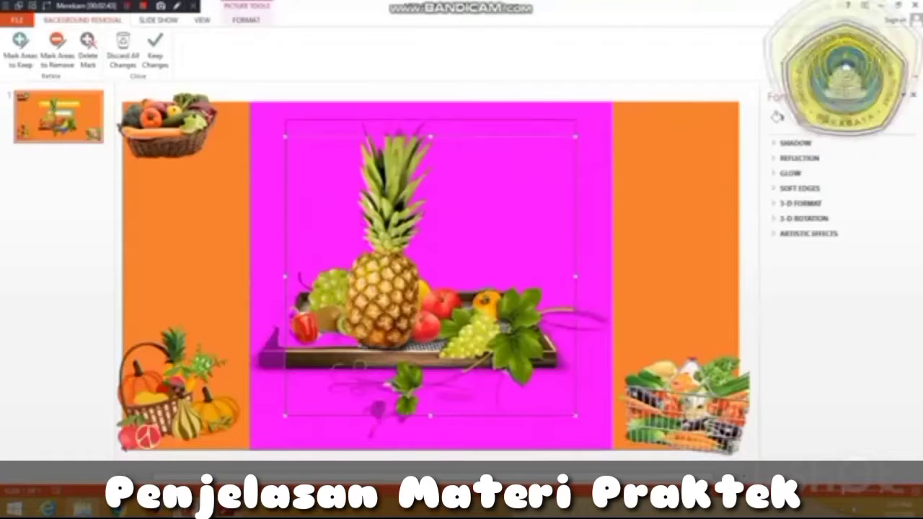
drag(286, 267, 258, 267)
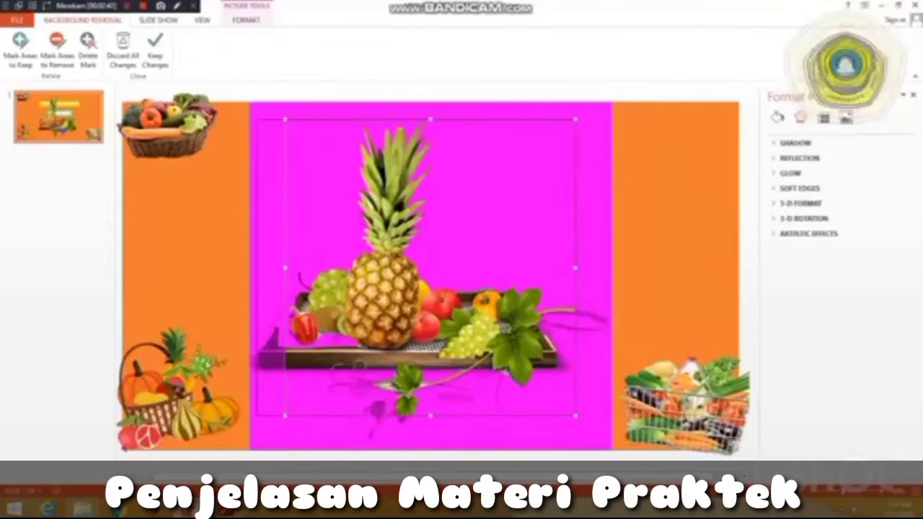
drag(576, 267, 611, 267)
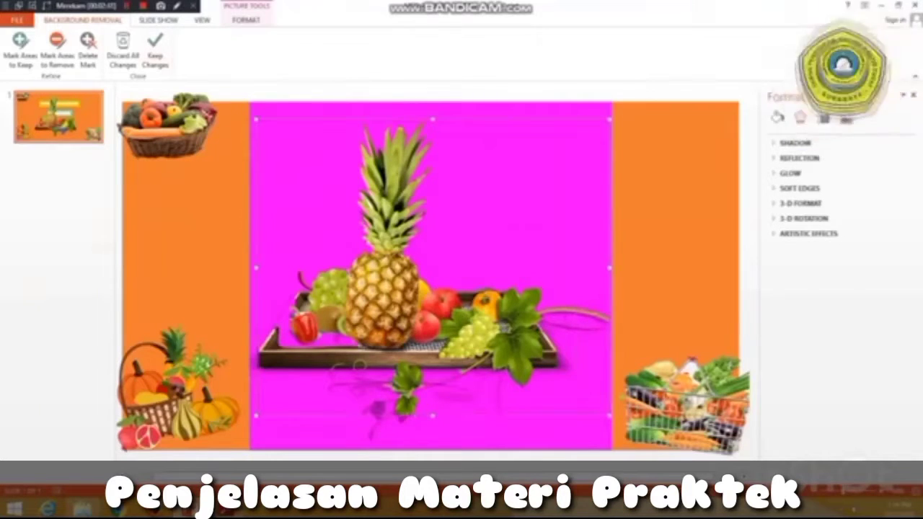
click(155, 50)
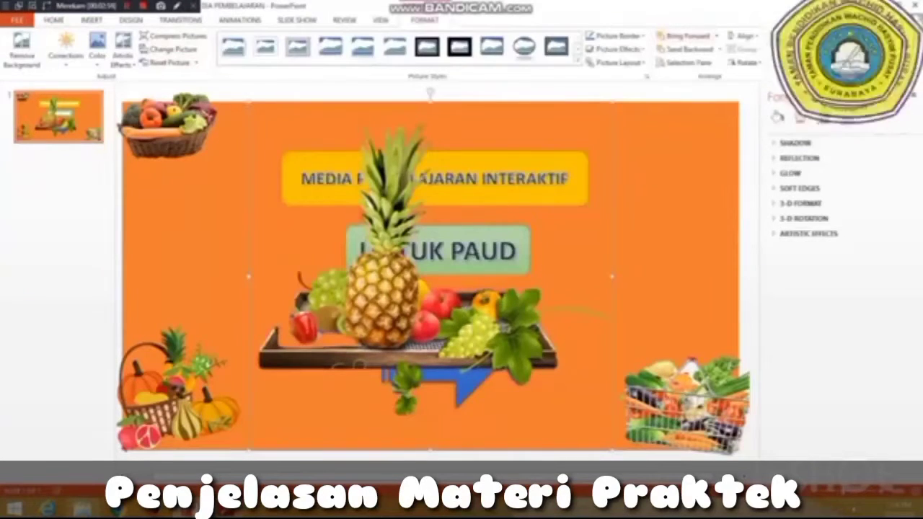
Crop the empty margins around the pineapple tray picture.
click(784, 45)
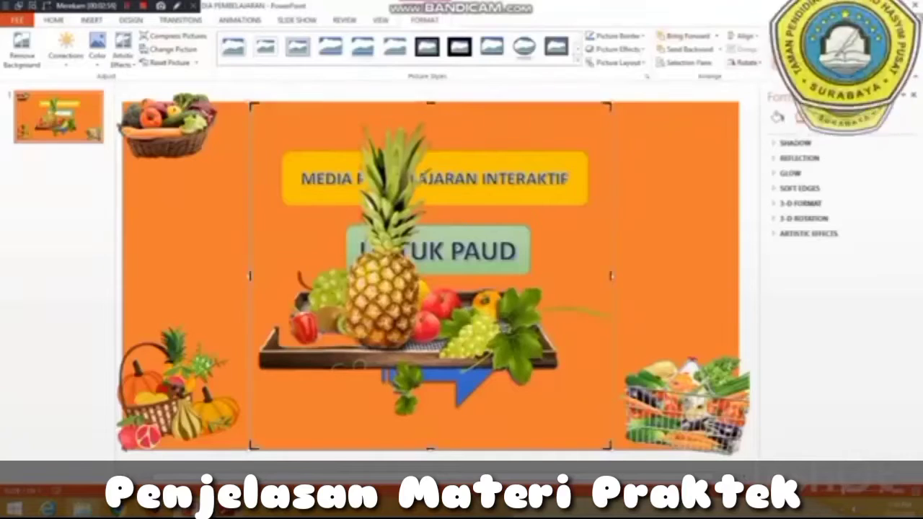
drag(431, 106, 430, 122)
drag(250, 284, 285, 284)
drag(611, 283, 615, 283)
drag(447, 449, 448, 416)
drag(611, 270, 610, 270)
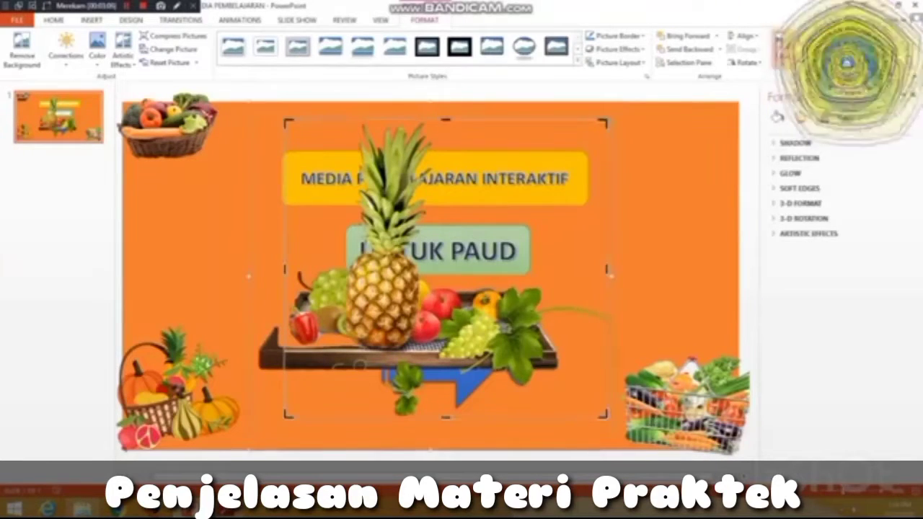
click(658, 279)
Shrink the pineapple tray picture, place it at the slide's upper-right corner and tilt it slightly clockwise.
drag(505, 317, 510, 316)
drag(288, 117, 502, 317)
drag(548, 364, 668, 149)
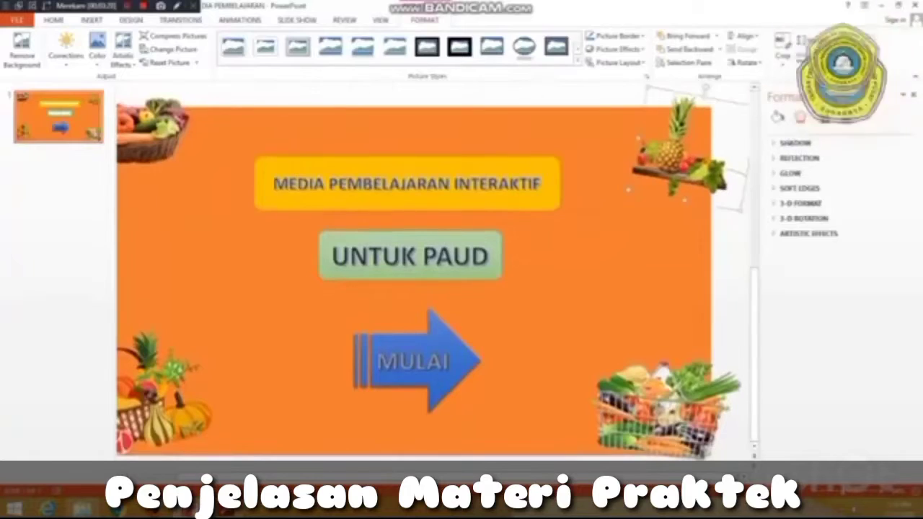
key(Escape)
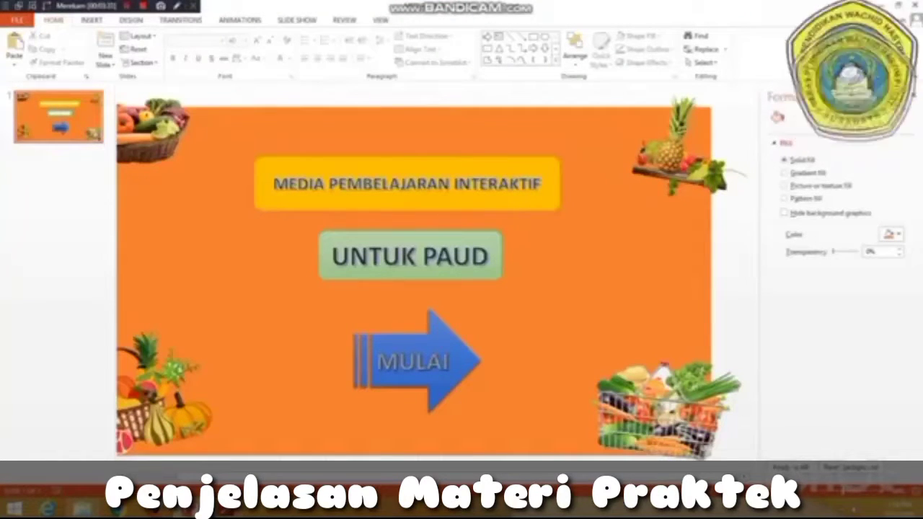
scroll(436, 281, left, 1)
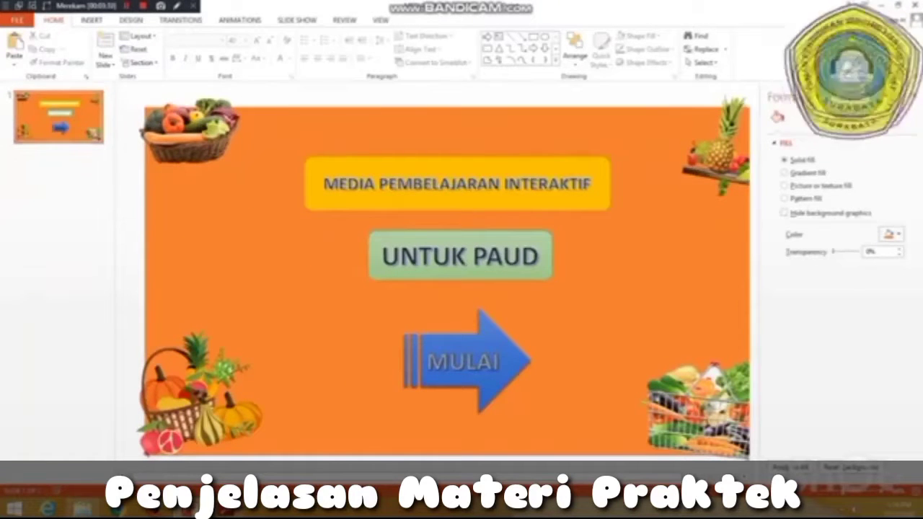
Duplicate the opening slide and select the MEDIA PEMBELAJARAN INTERAKTIF title box on the copy.
right_click(89, 120)
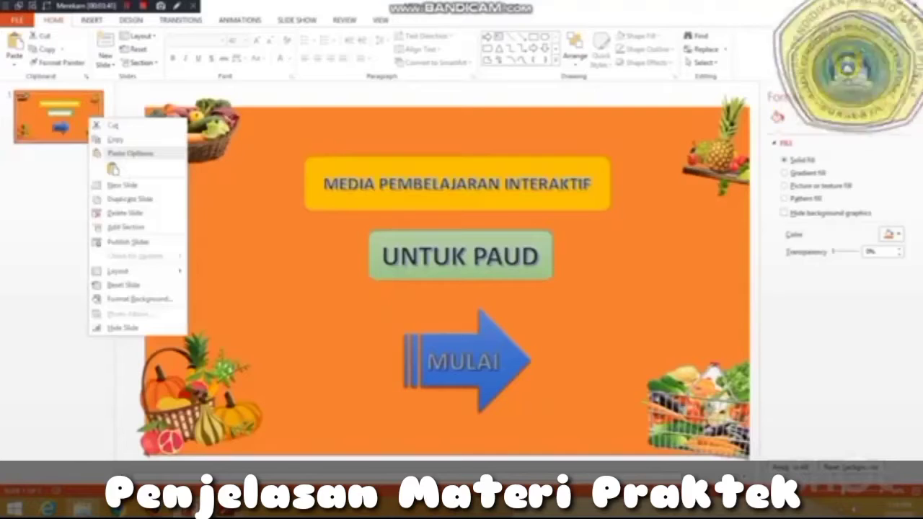
click(130, 199)
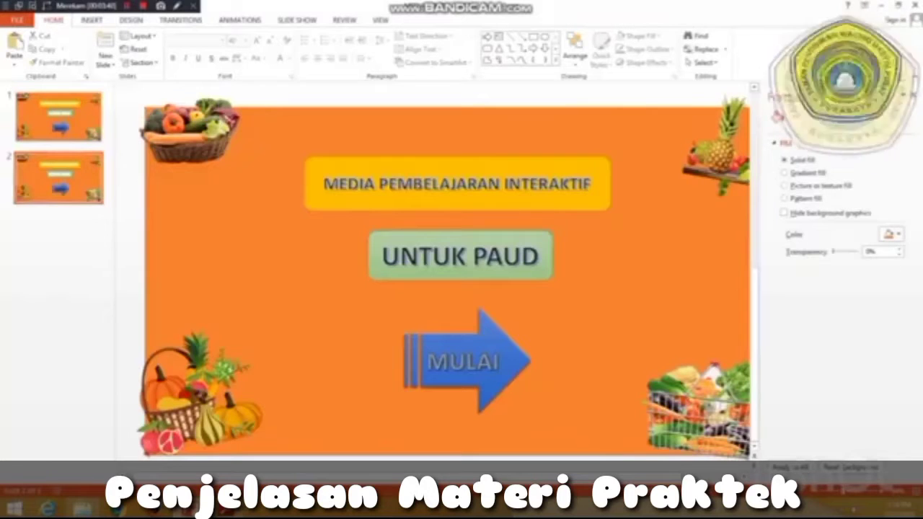
click(458, 183)
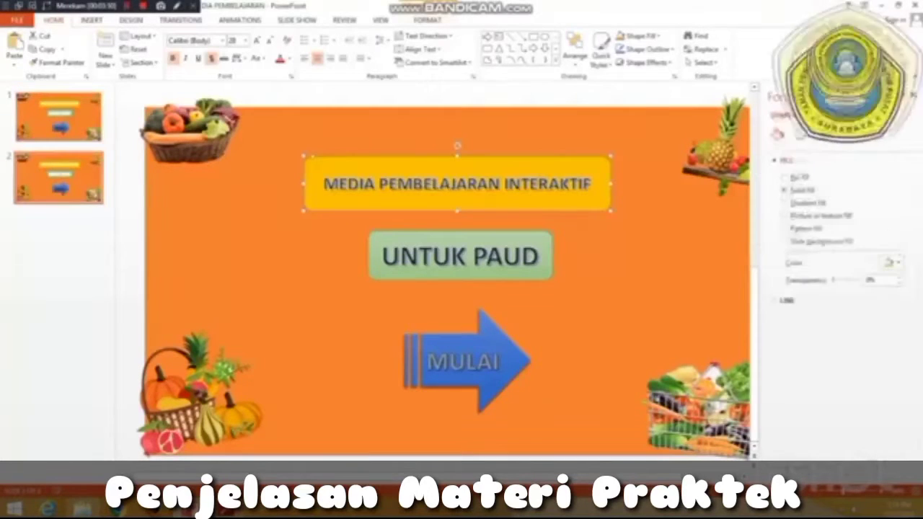
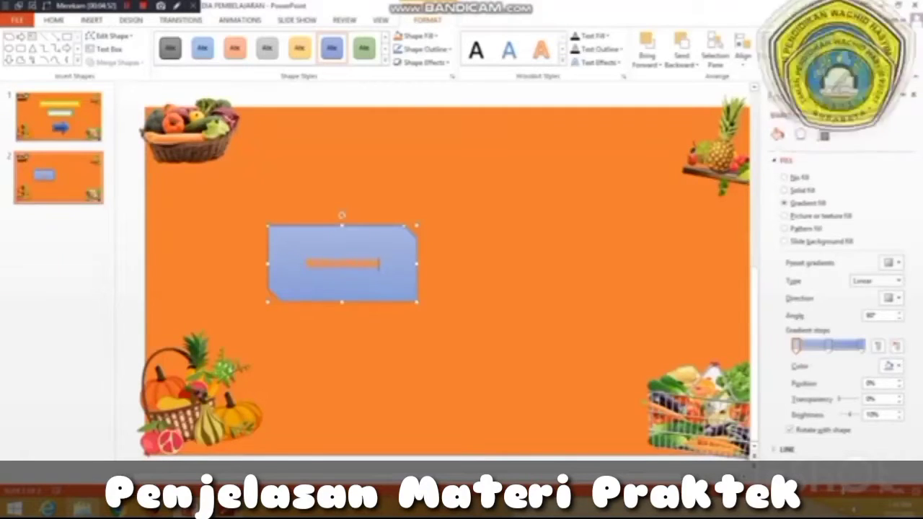
Apply an orange-outlined WordArt style to the BUAH-BUAHAN label and set its 3-D rotation to No Rotation.
click(562, 62)
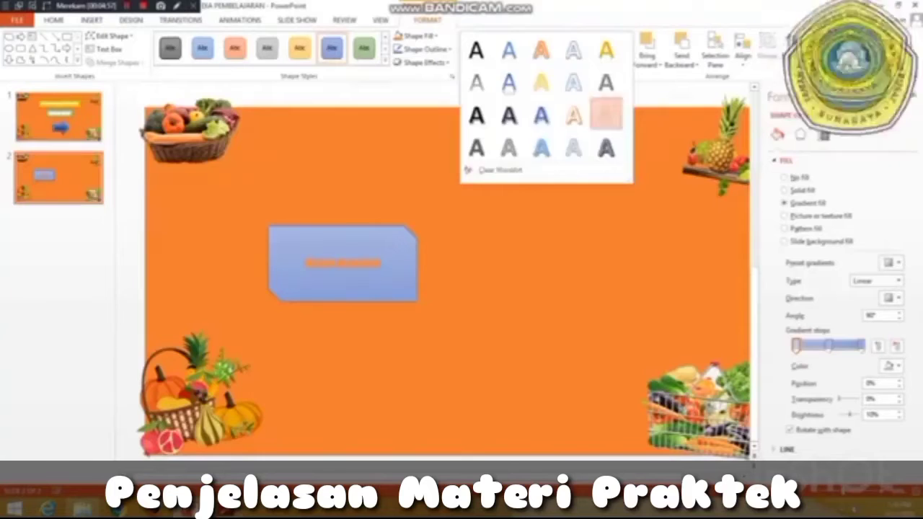
click(606, 115)
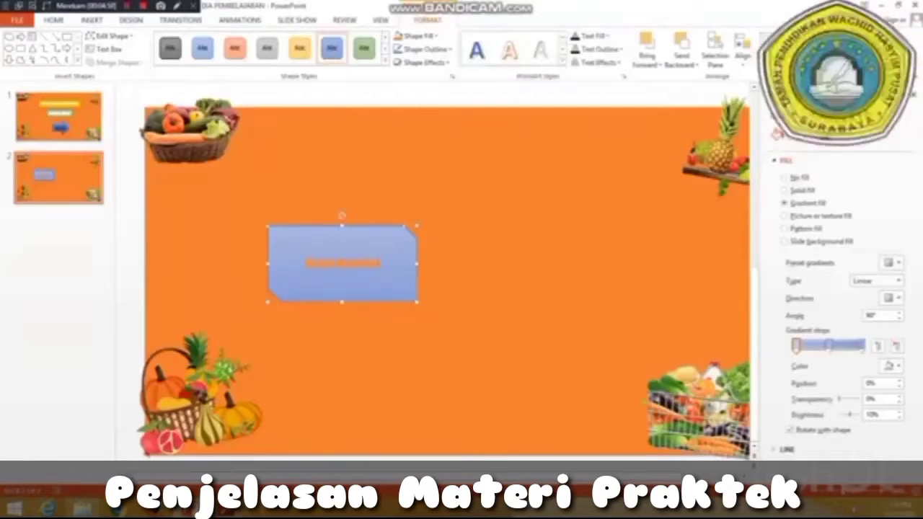
key(ctrl+a)
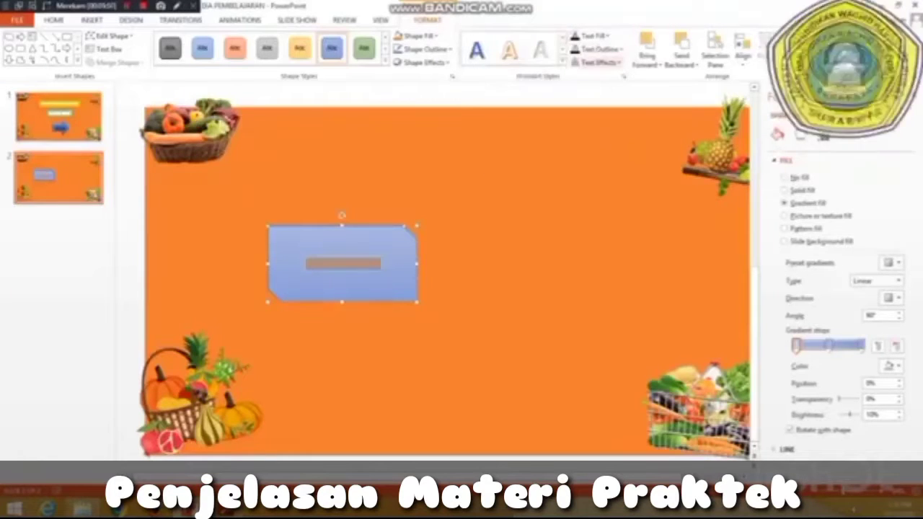
click(596, 62)
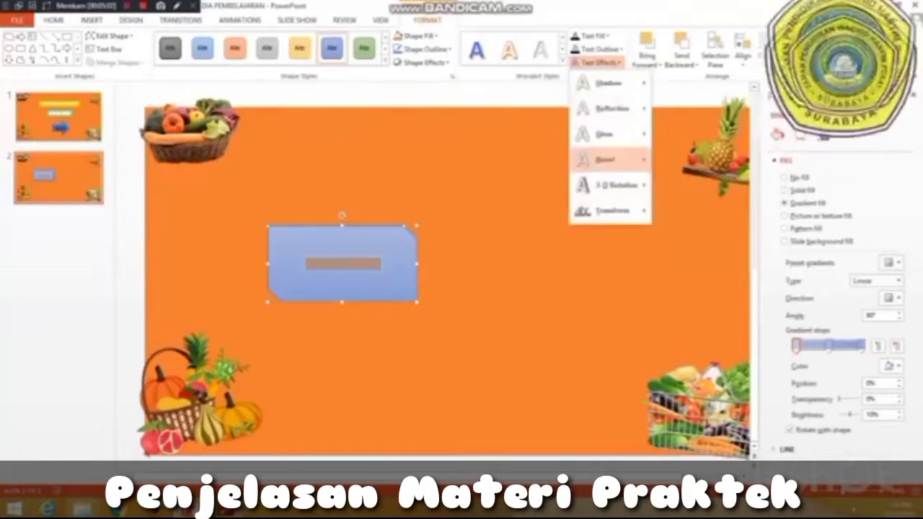
mouse_move(610, 159)
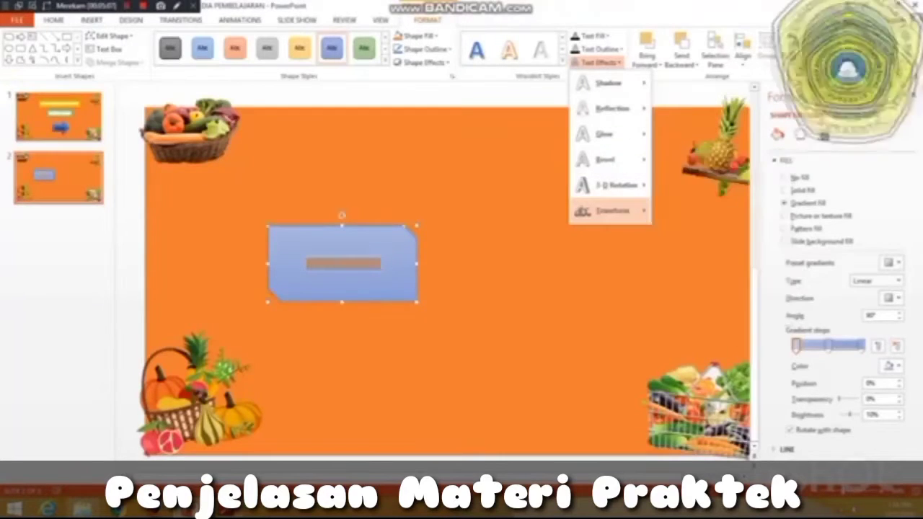
mouse_move(610, 186)
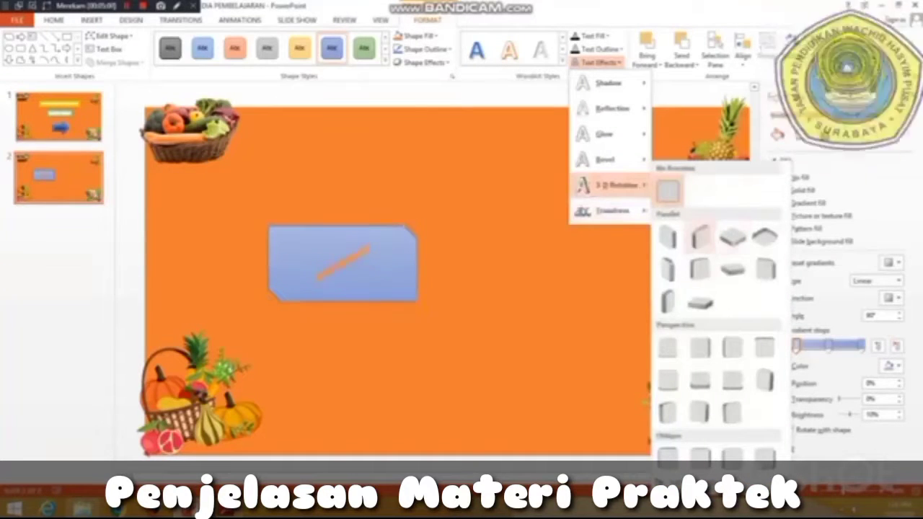
click(668, 190)
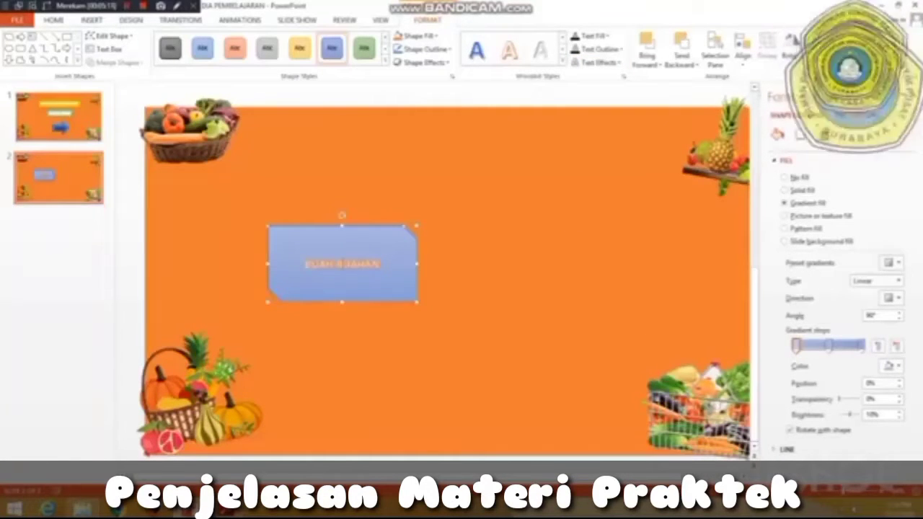
Set the BUAH-BUAHAN label's font size to 28.
triple_click(344, 264)
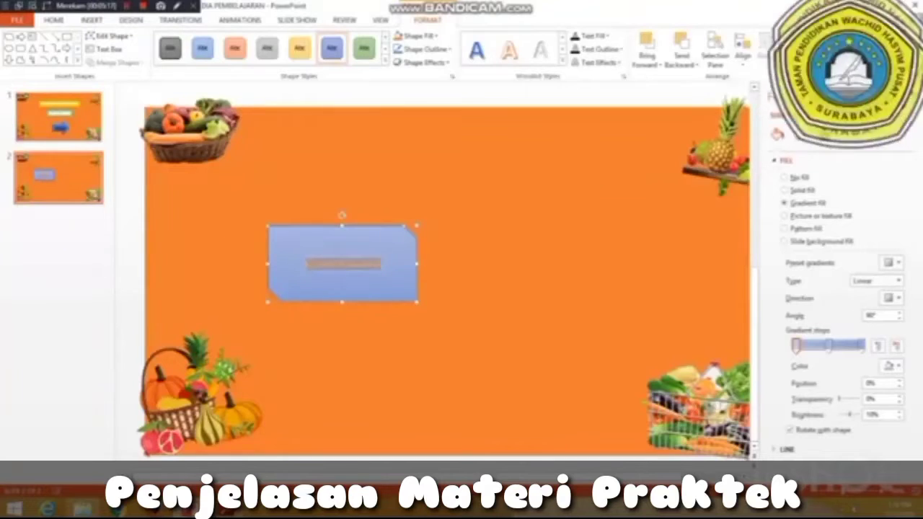
click(54, 21)
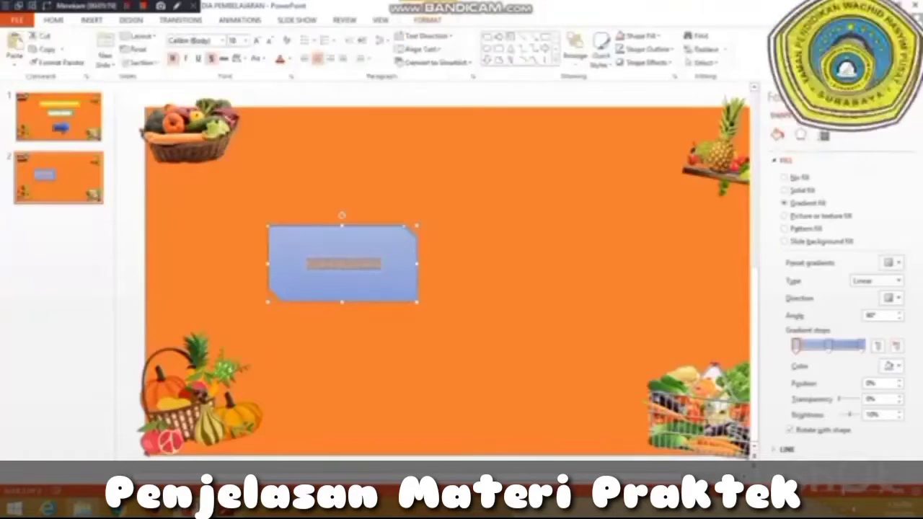
click(246, 39)
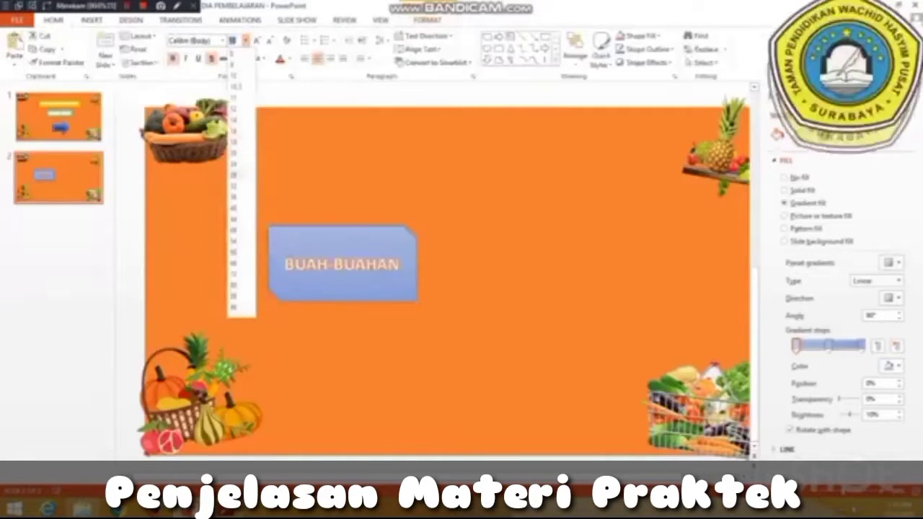
key(Escape)
key(Escape)
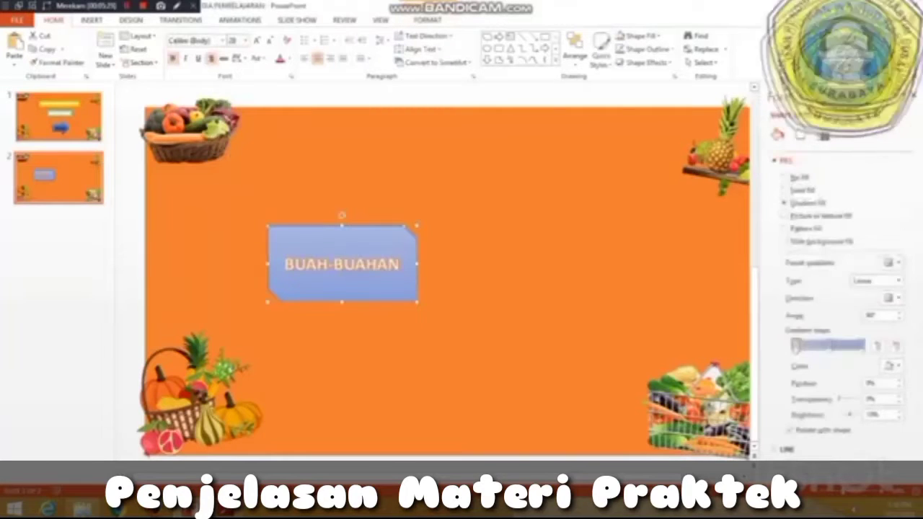
Change the BUAH-BUAHAN shape's gradient fill type to Rectangular.
click(899, 281)
click(876, 315)
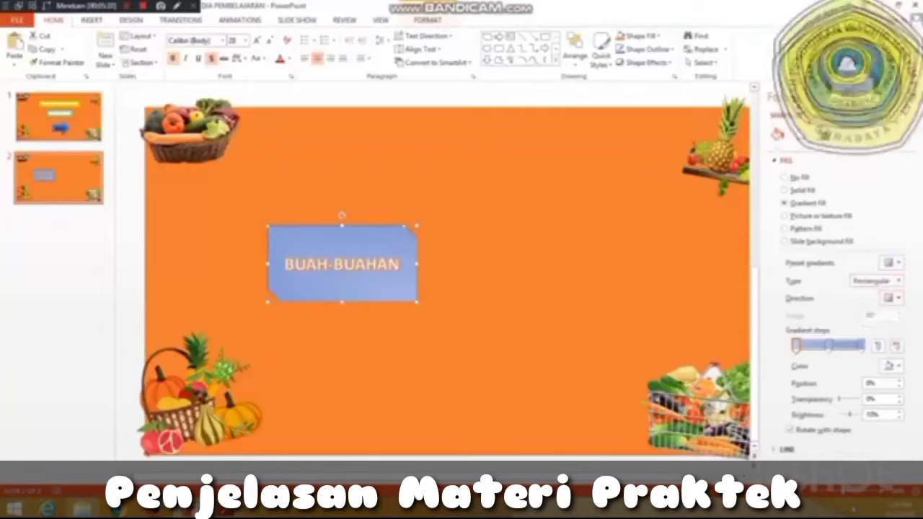
Try a dark grey preset gradient on the BUAH-BUAHAN shape and undo it.
click(892, 263)
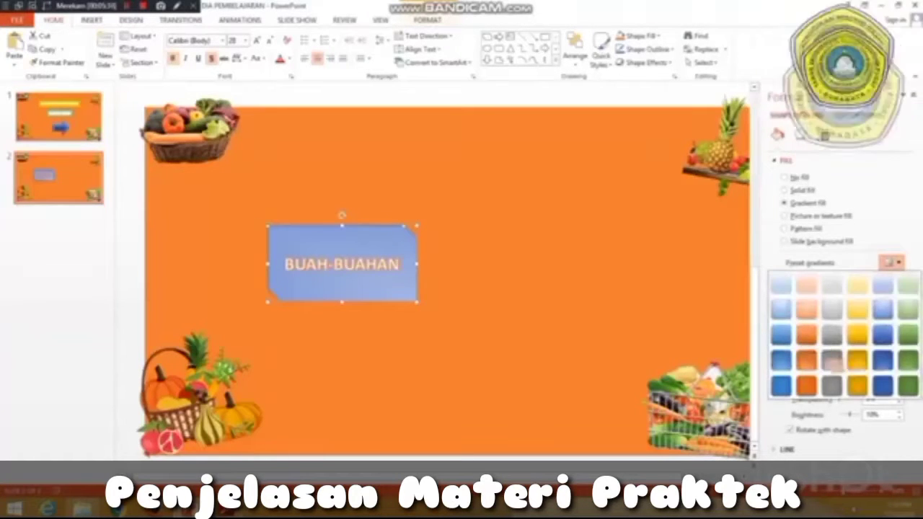
click(832, 386)
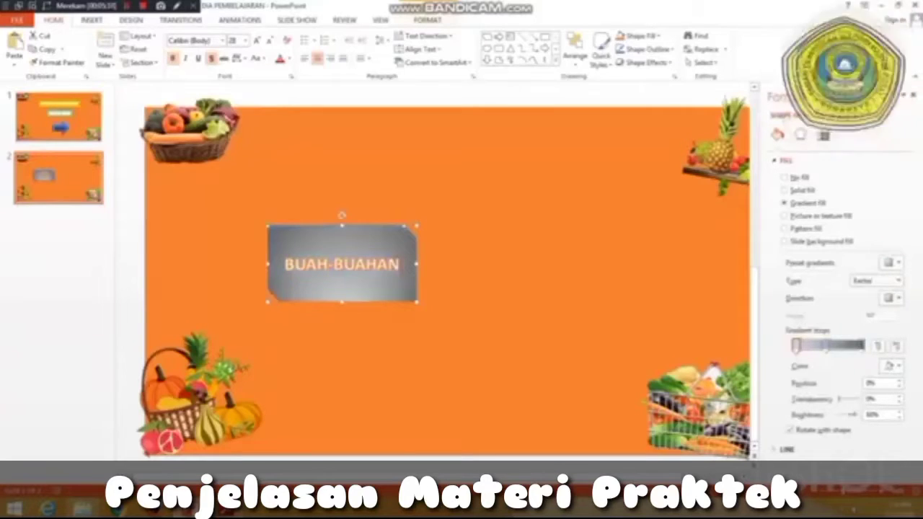
key(ctrl+z)
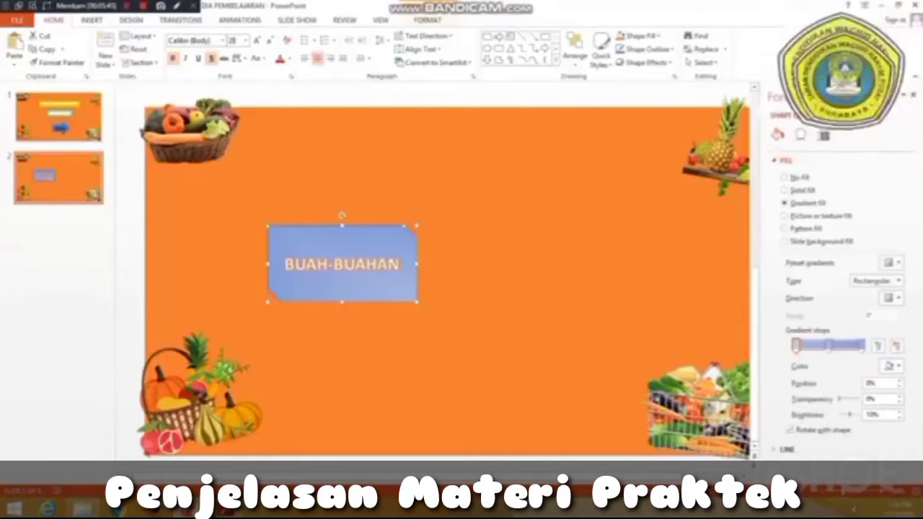
Give the BUAH-BUAHAN shape a dark grey glow about 50 pt in size.
click(796, 134)
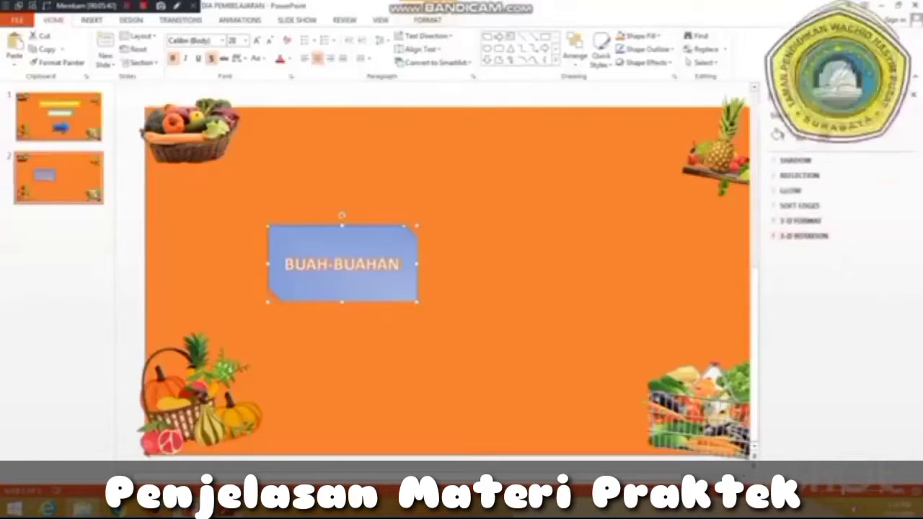
click(791, 191)
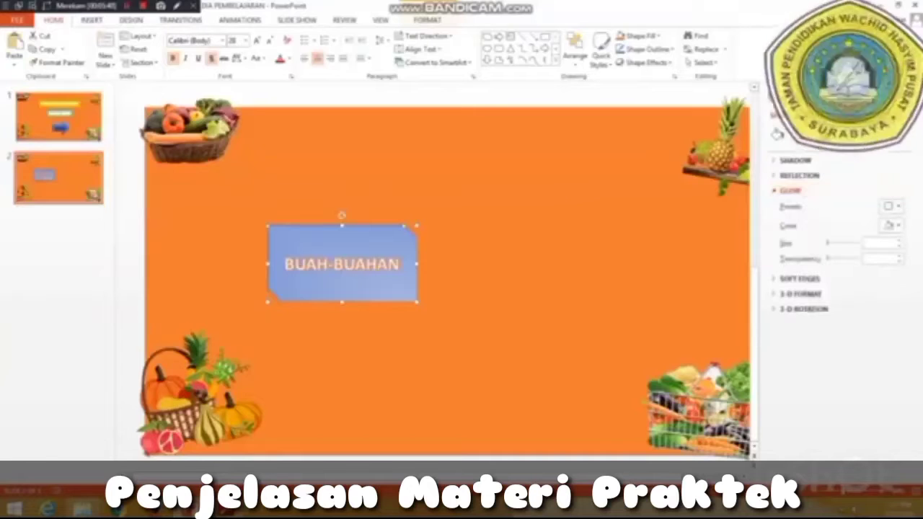
click(894, 225)
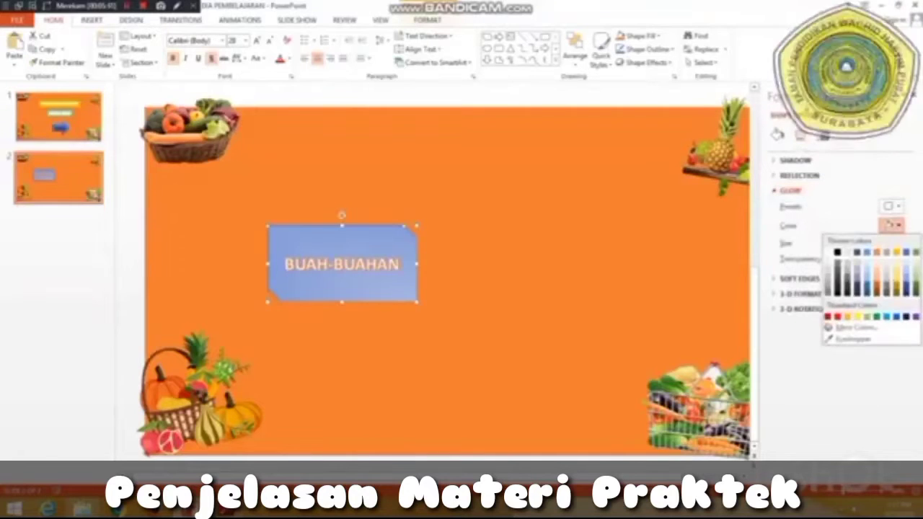
click(847, 286)
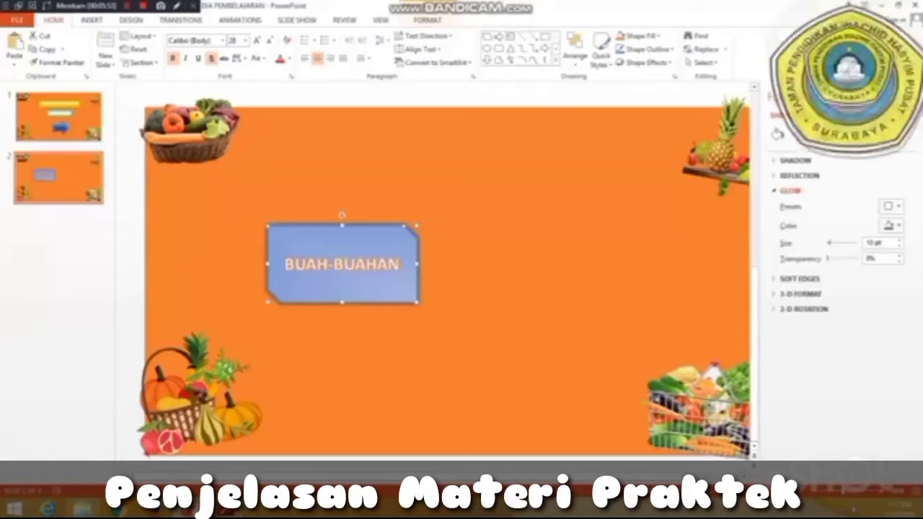
drag(830, 243, 837, 243)
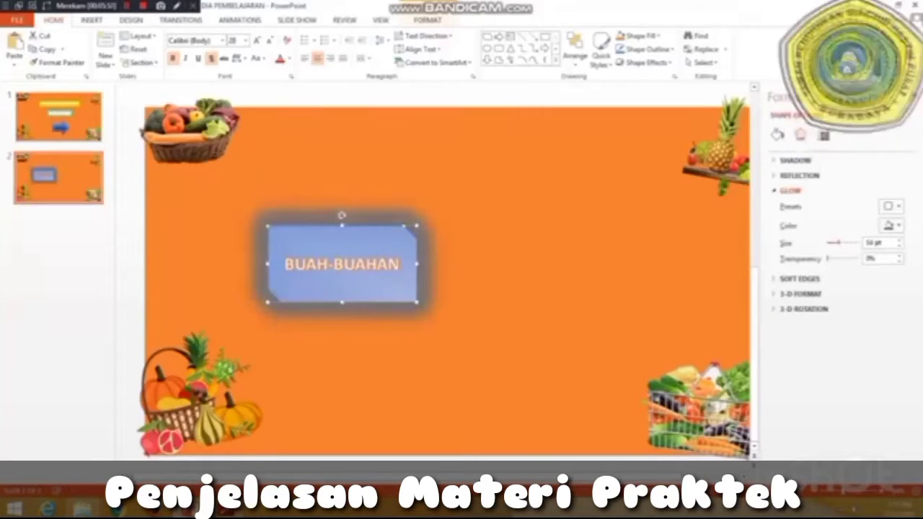
Reduce the BUAH-BUAHAN shape's height slightly and move it a little lower on the slide.
click(534, 267)
click(342, 282)
drag(342, 282, 342, 285)
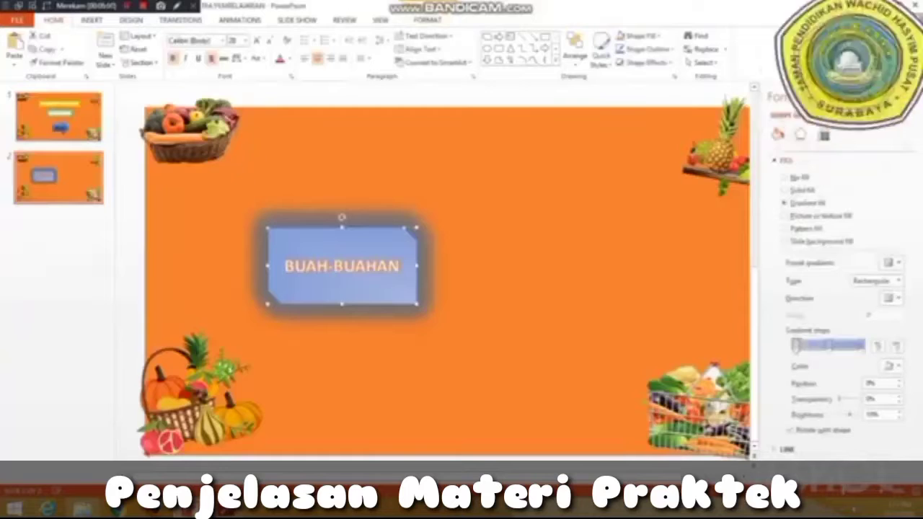
mouse_move(417, 304)
mouse_down()
mouse_move(405, 294)
mouse_move(417, 297)
mouse_up()
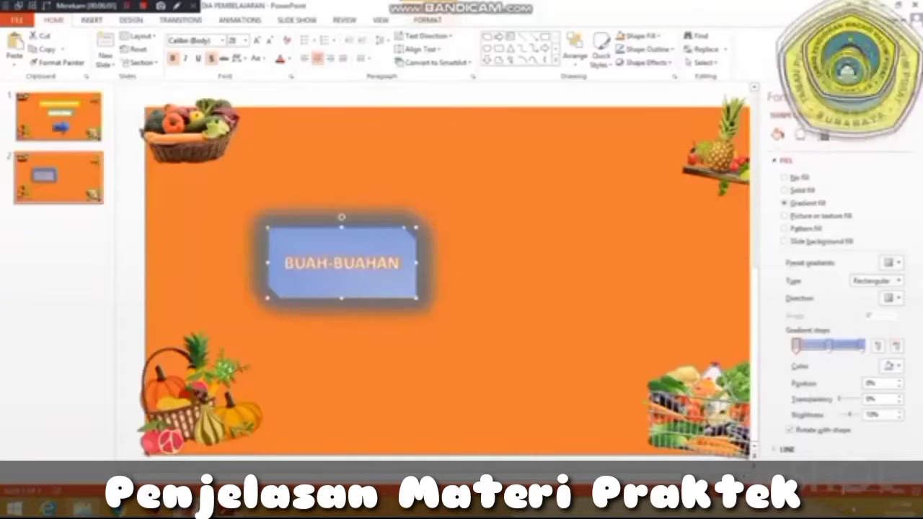
drag(342, 263, 338, 284)
key(Escape)
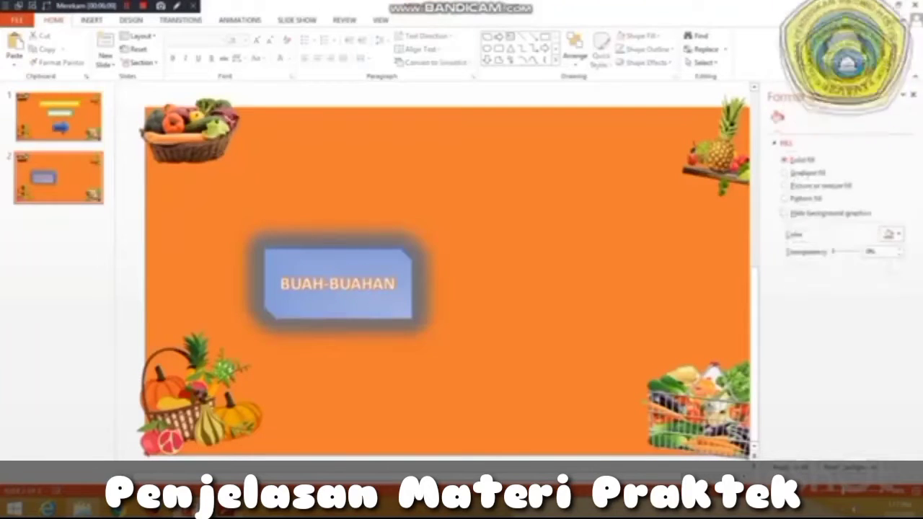
Copy the BUAH-BUAHAN shape and place the duplicate level with it in the right half of the slide.
click(391, 250)
right_click(392, 251)
click(421, 272)
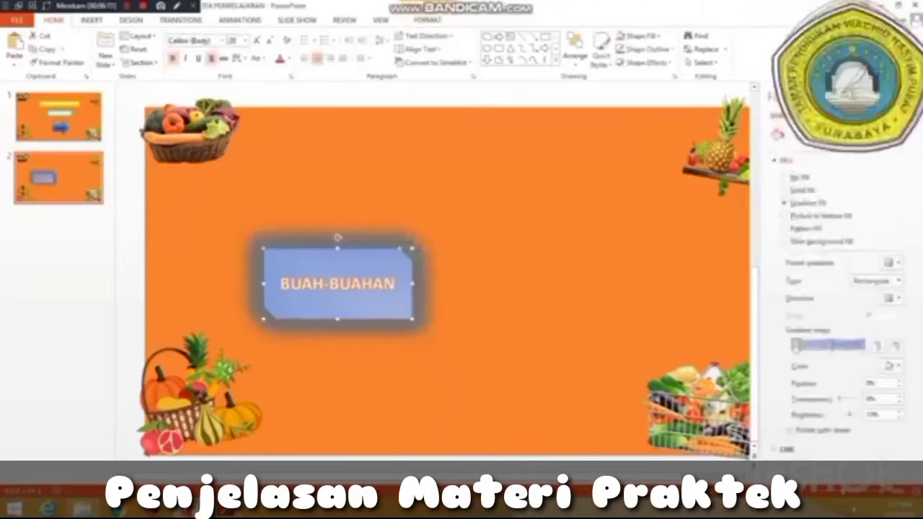
key(ctrl+v)
drag(338, 283, 559, 284)
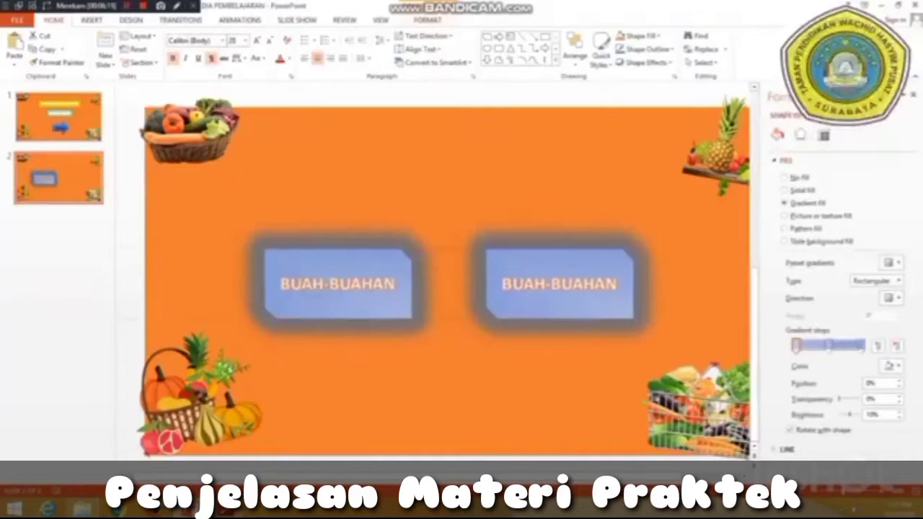
Replace the duplicate shape's label with SAYURAN.
key(ctrl+a)
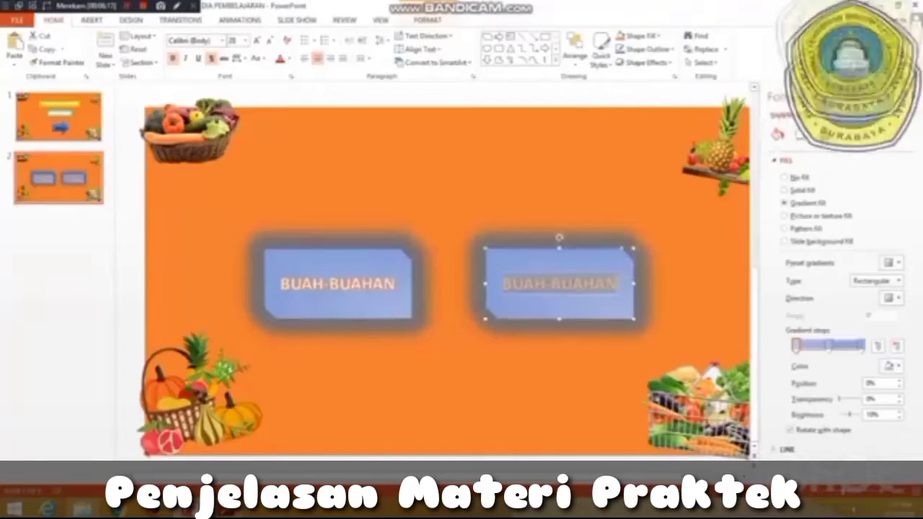
click(524, 283)
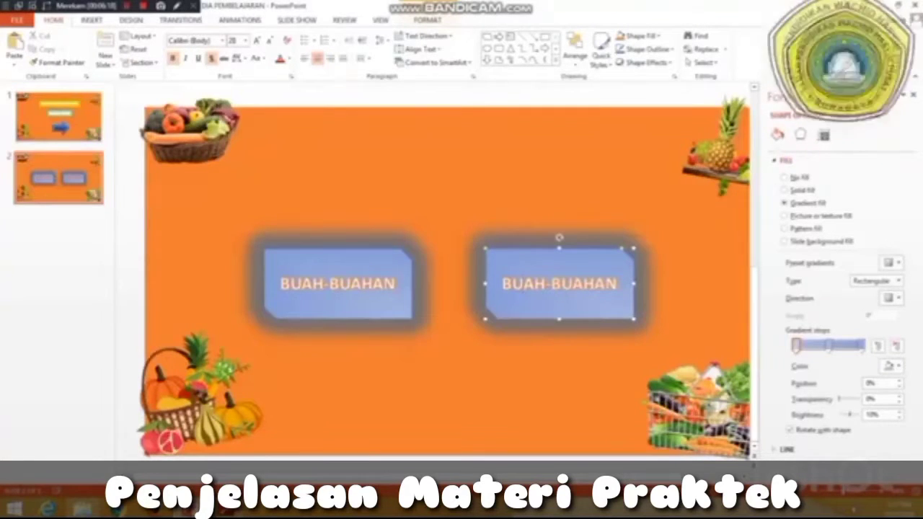
key(ctrl+a)
text(S)
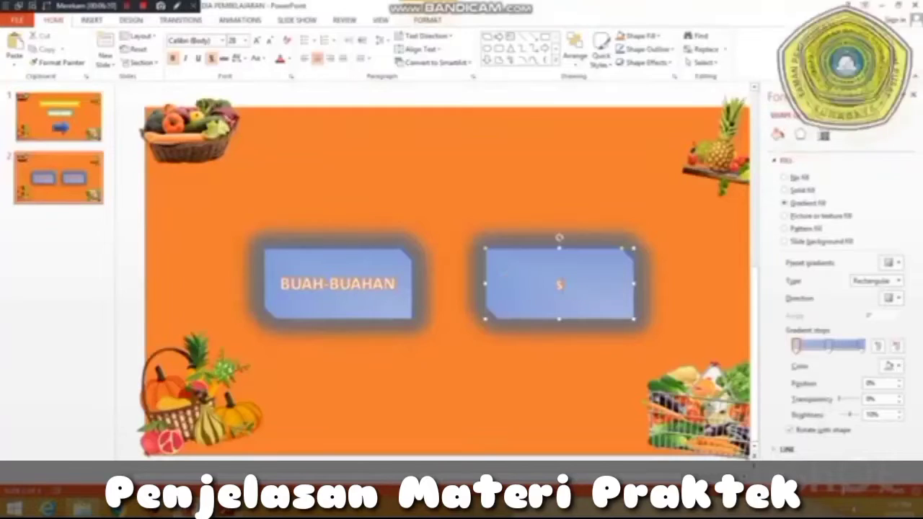
text(A)
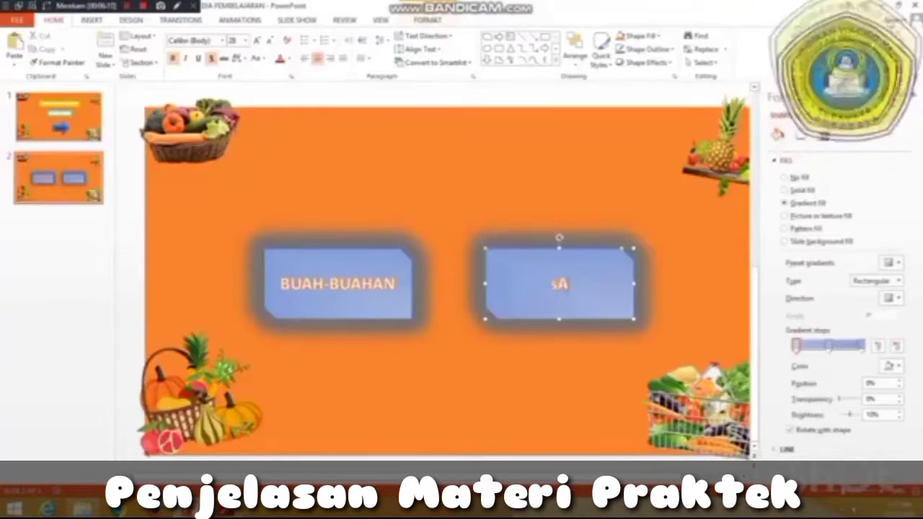
key(BackSpace)
text(SAYURAN)
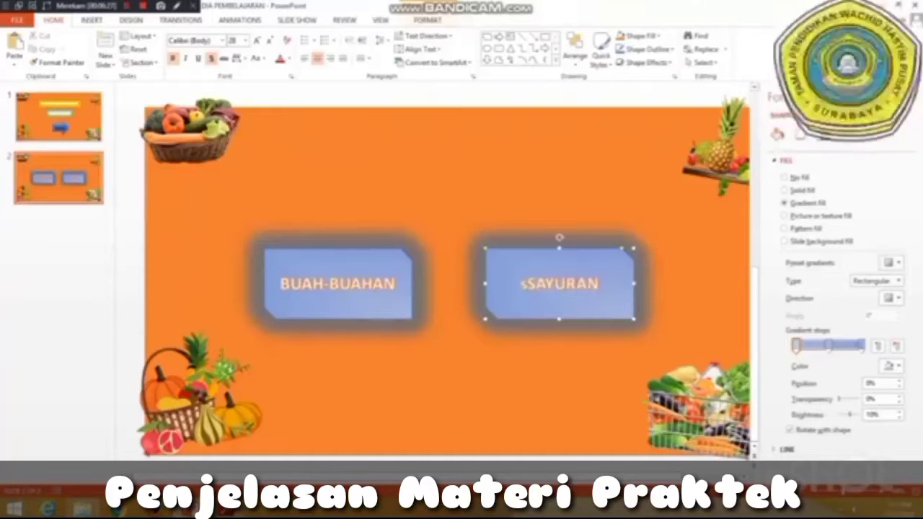
key(Delete)
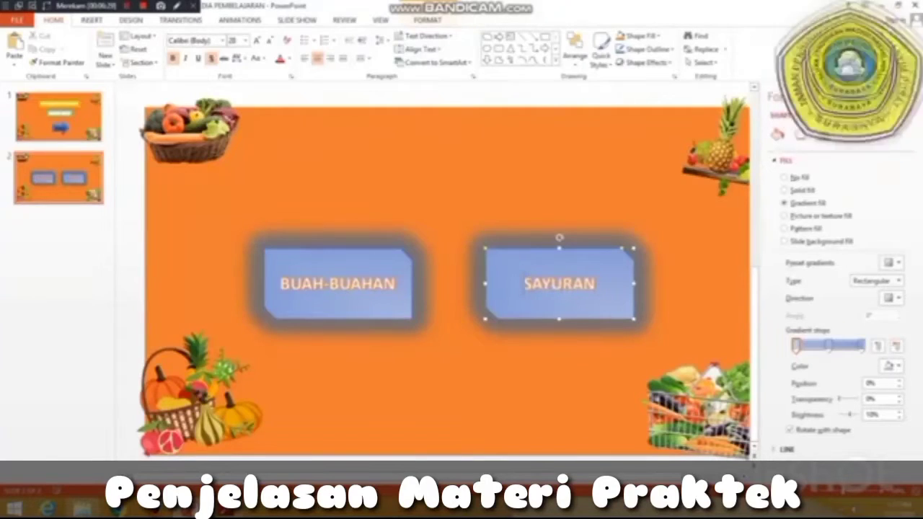
Move the BUAH-BUAHAN and SAYURAN shapes slightly lower on the slide, shifting SAYURAN a little further right.
drag(339, 284, 337, 292)
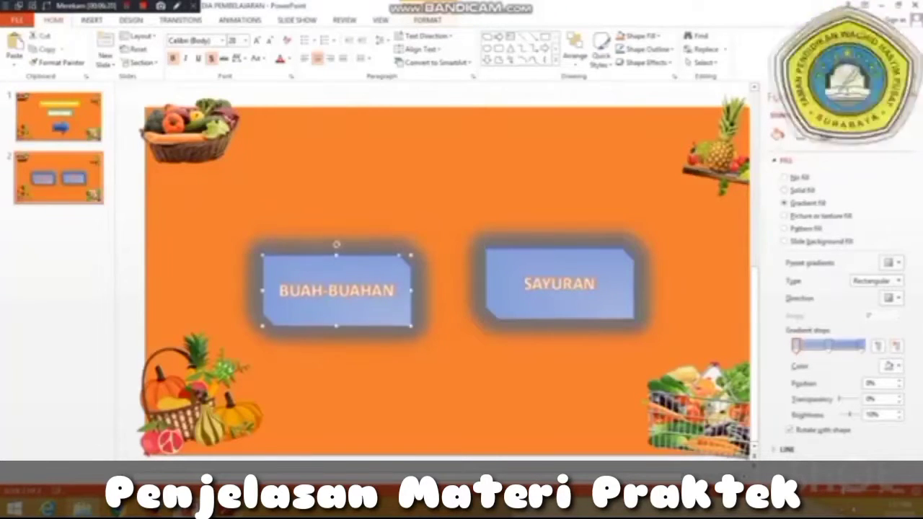
mouse_move(560, 284)
mouse_down()
mouse_move(560, 302)
mouse_move(567, 296)
mouse_up()
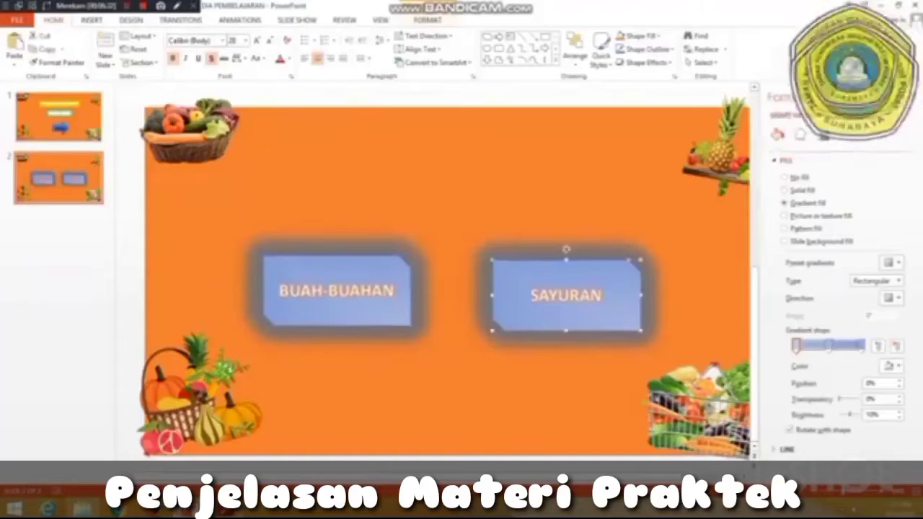
click(556, 389)
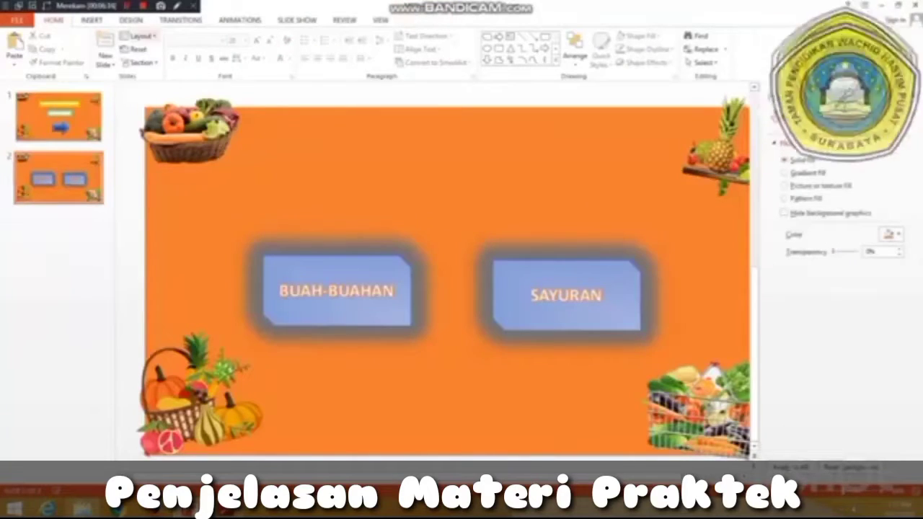
Insert picture 1, the bag of fruit with a watermelon, from the Pictures folder onto the second slide.
click(92, 20)
click(74, 49)
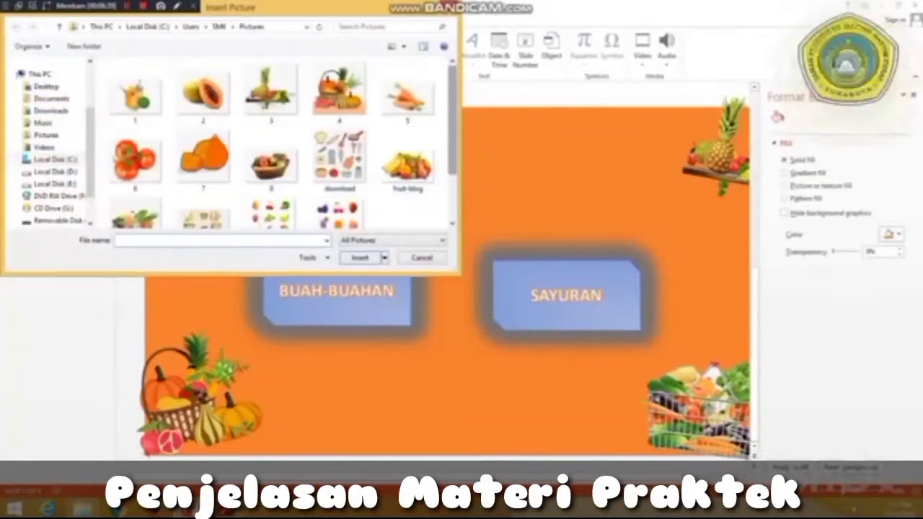
scroll(452, 144, down, 2)
scroll(282, 145, up, 2)
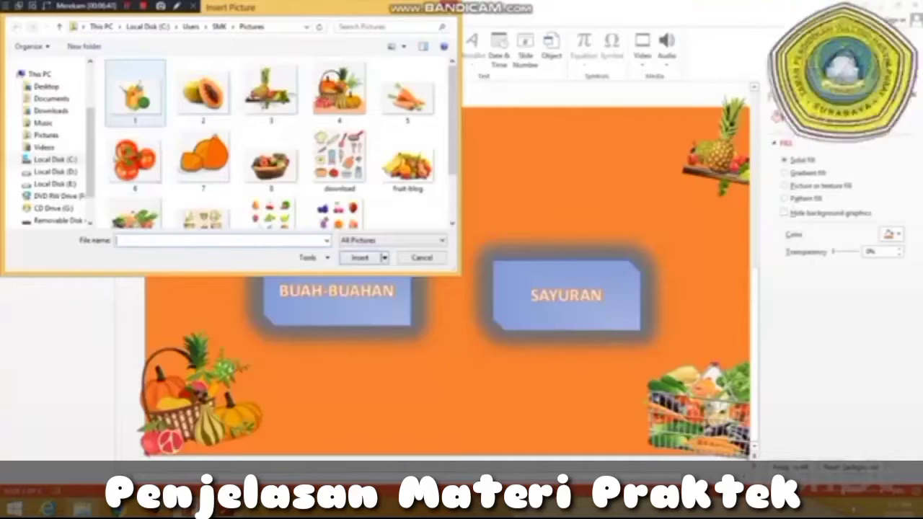
click(136, 94)
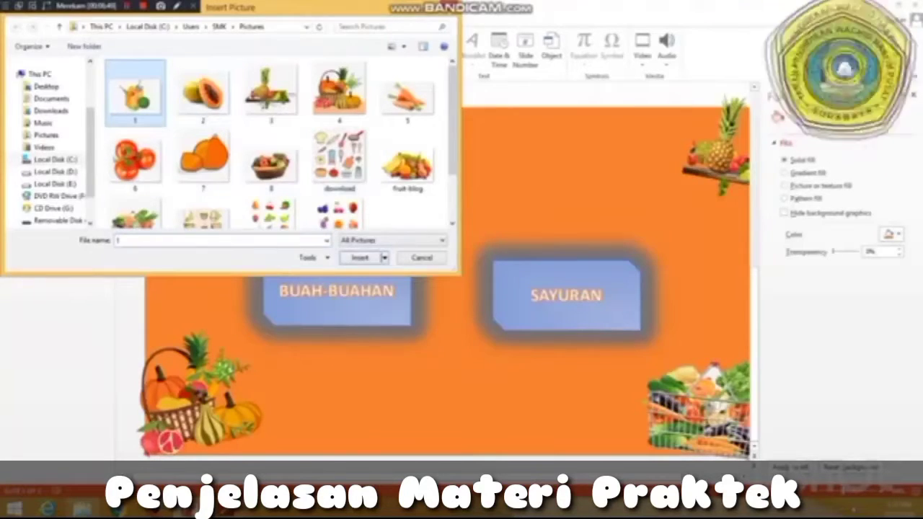
double_click(136, 93)
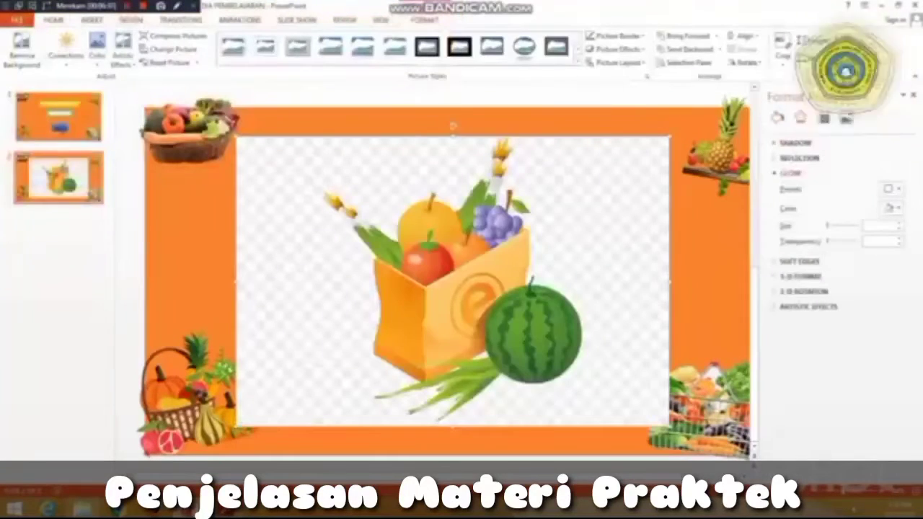
Remove the fruit bag picture's background, fitting the keep area closely around the bag, watermelon and spring onions.
click(21, 45)
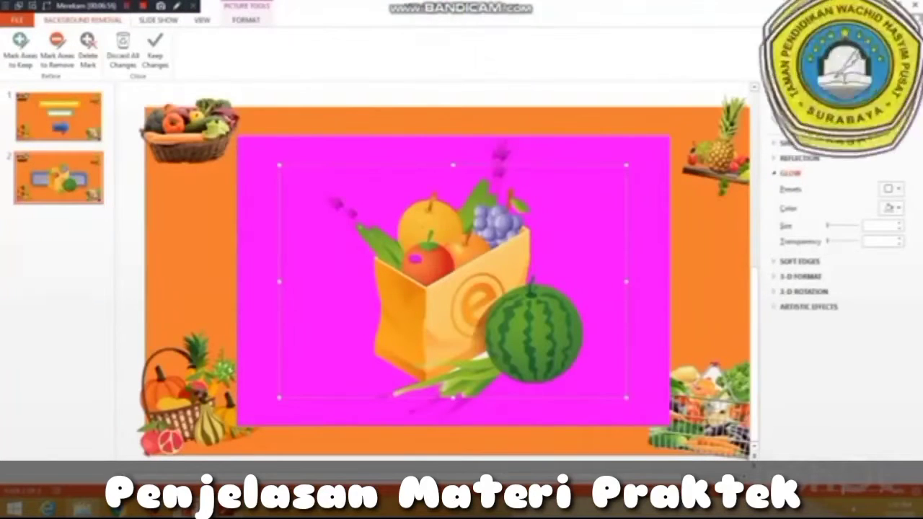
drag(280, 282, 336, 282)
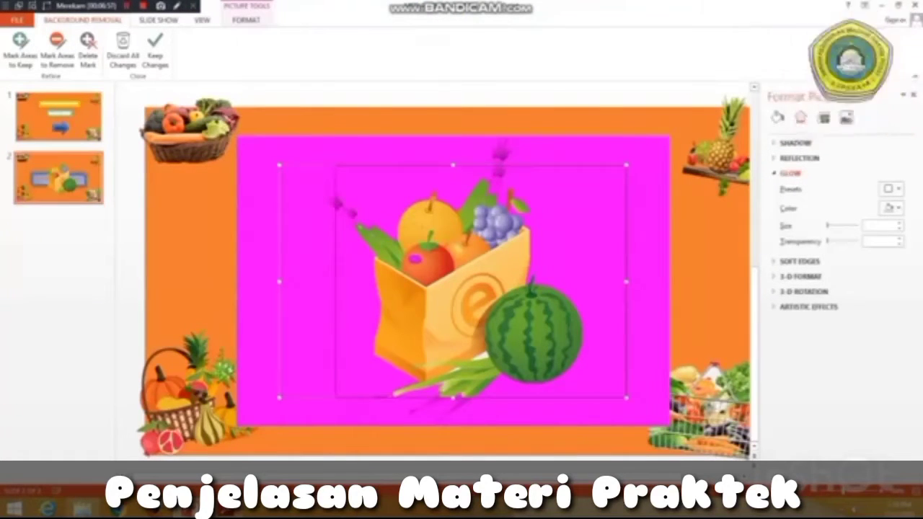
drag(481, 396, 481, 425)
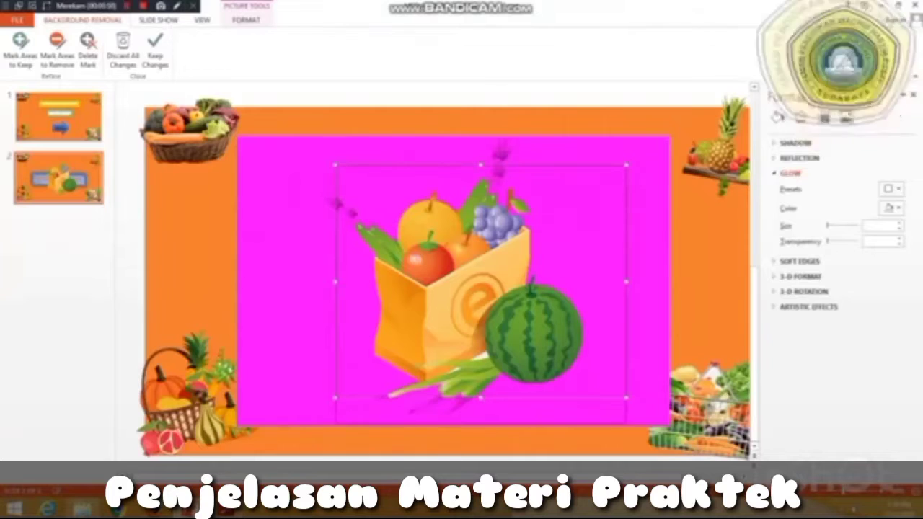
drag(480, 166, 481, 135)
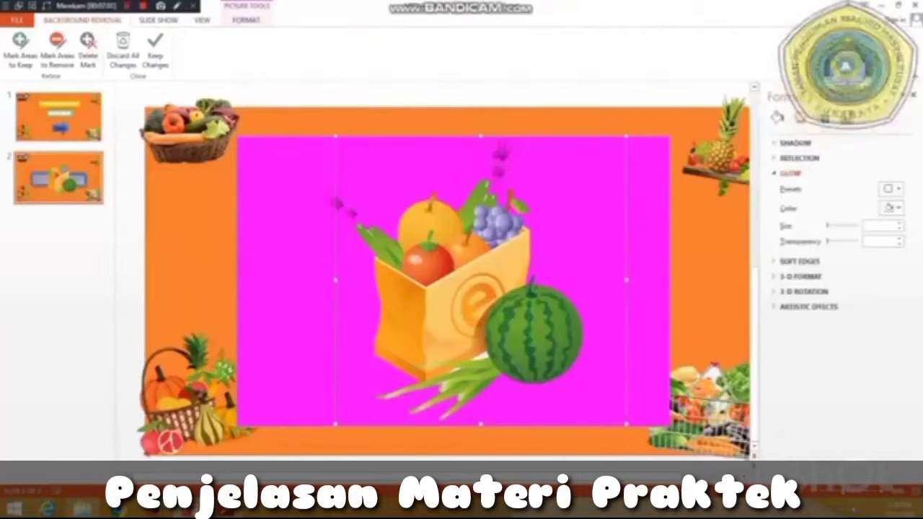
drag(335, 280, 321, 280)
drag(626, 280, 589, 280)
click(155, 50)
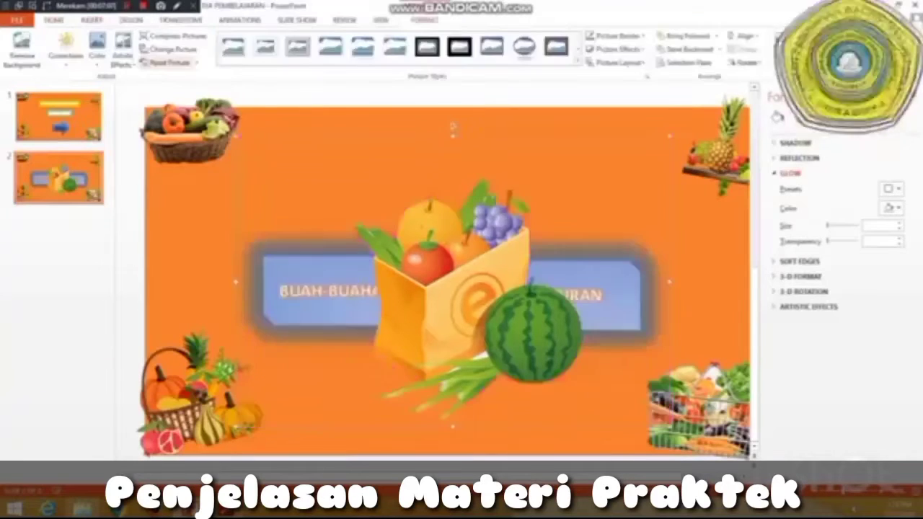
Crop the empty margins above and on both sides of the fruit bag picture.
click(785, 45)
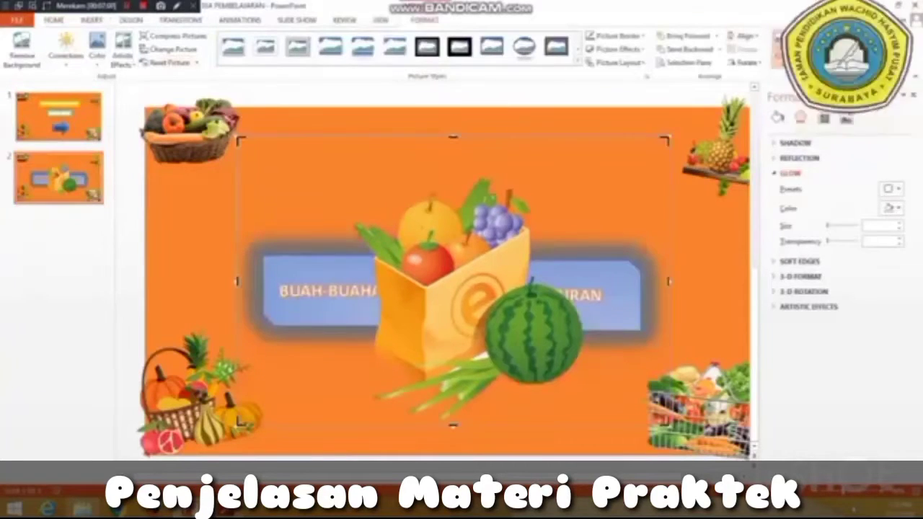
drag(453, 138, 453, 181)
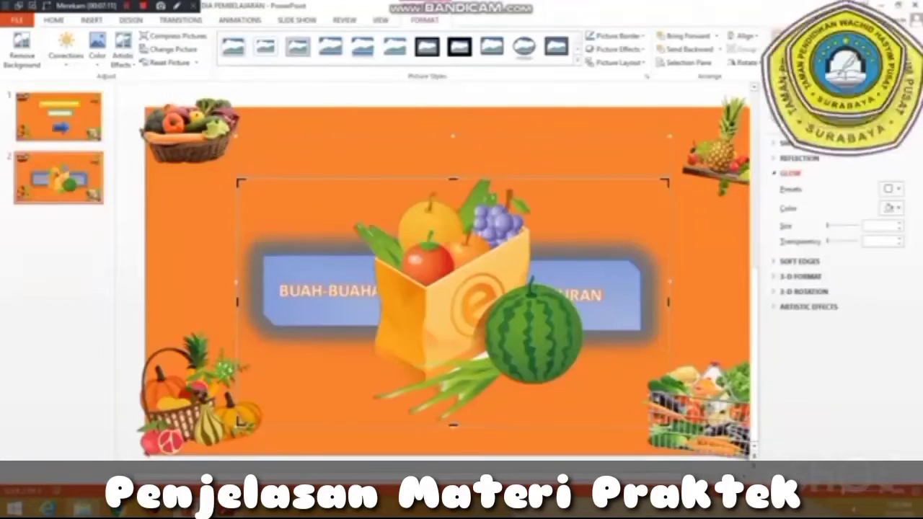
drag(238, 301, 350, 301)
drag(669, 301, 588, 301)
key(Escape)
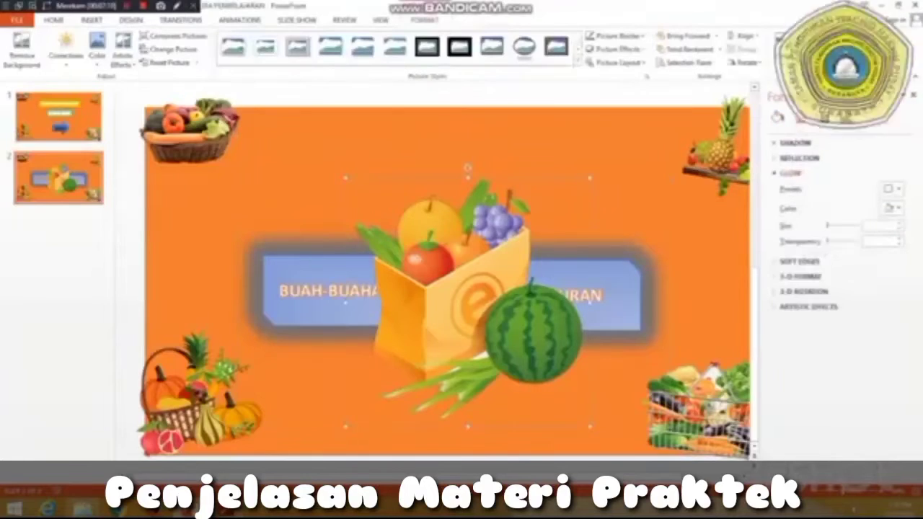
Shrink the fruit bag picture and center it between the BUAH-BUAHAN and SAYURAN shapes.
drag(346, 177, 446, 279)
drag(518, 354, 461, 301)
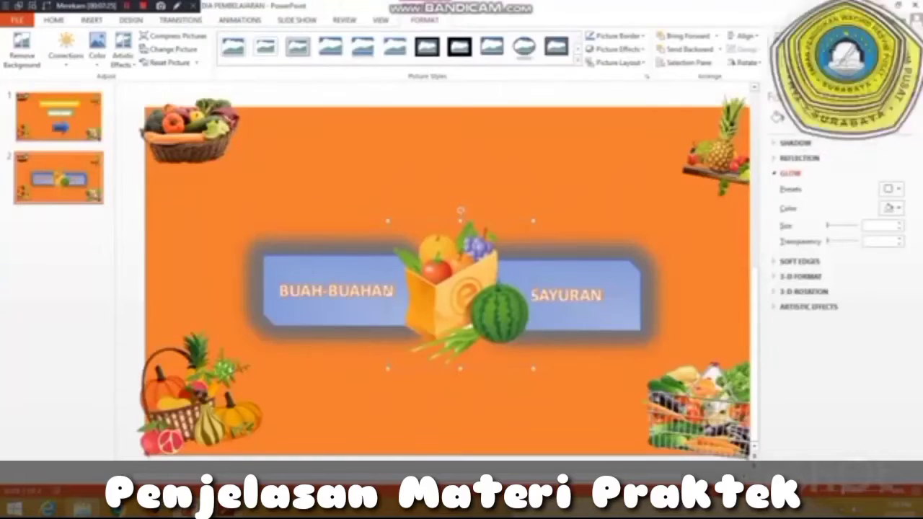
click(376, 393)
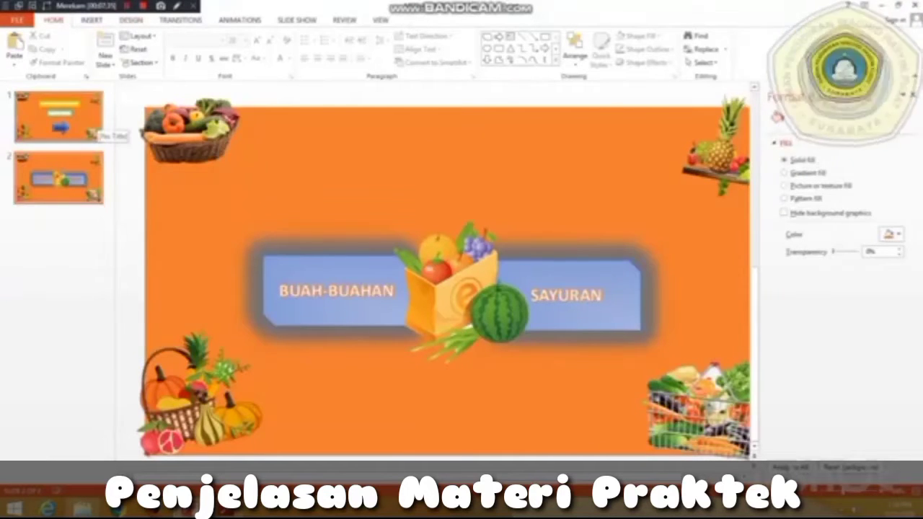
Set the MULAI arrow on the first slide to hyperlink to Slide 2 on mouse click.
click(94, 132)
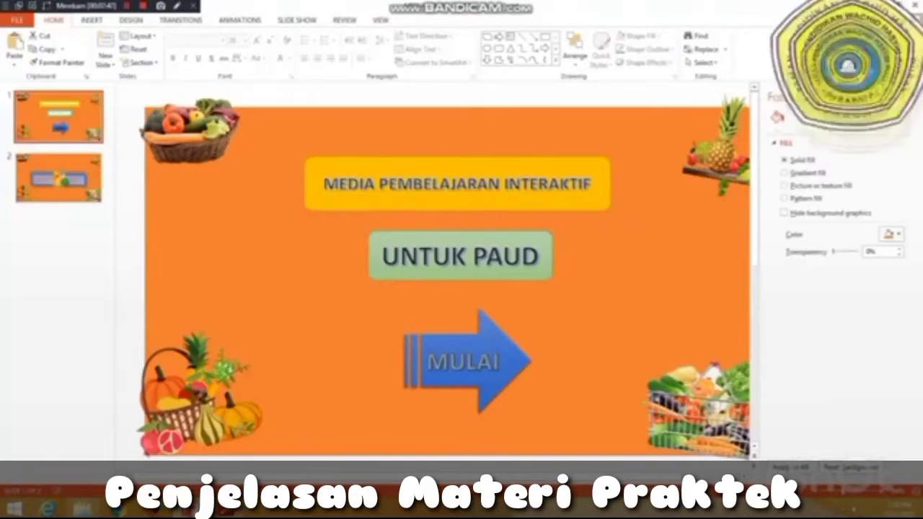
click(470, 361)
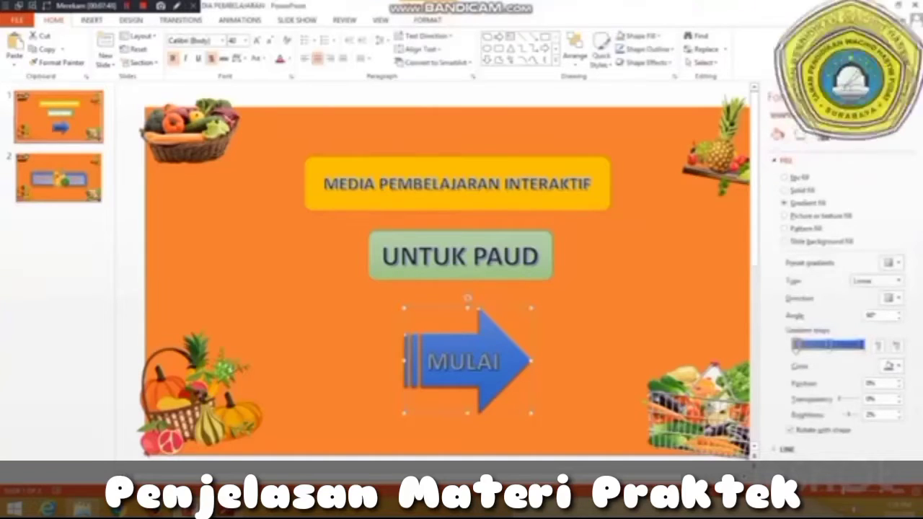
click(91, 20)
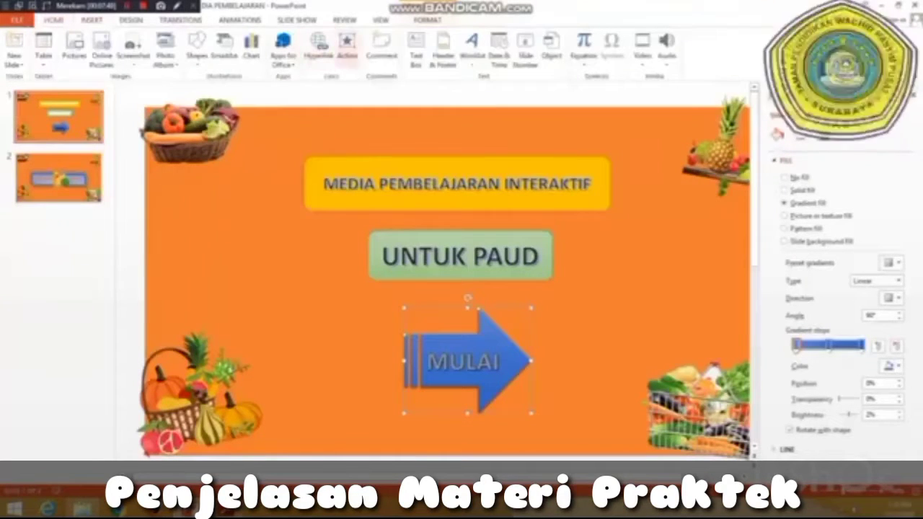
click(347, 45)
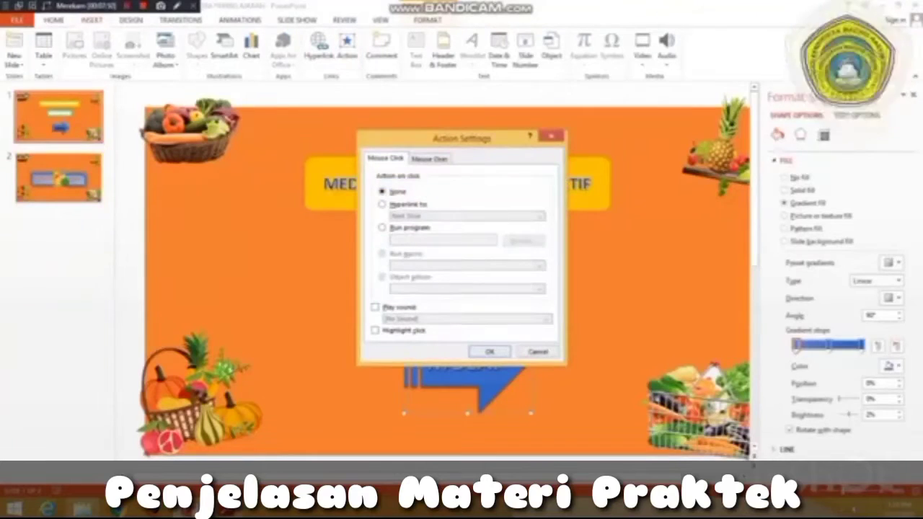
click(383, 204)
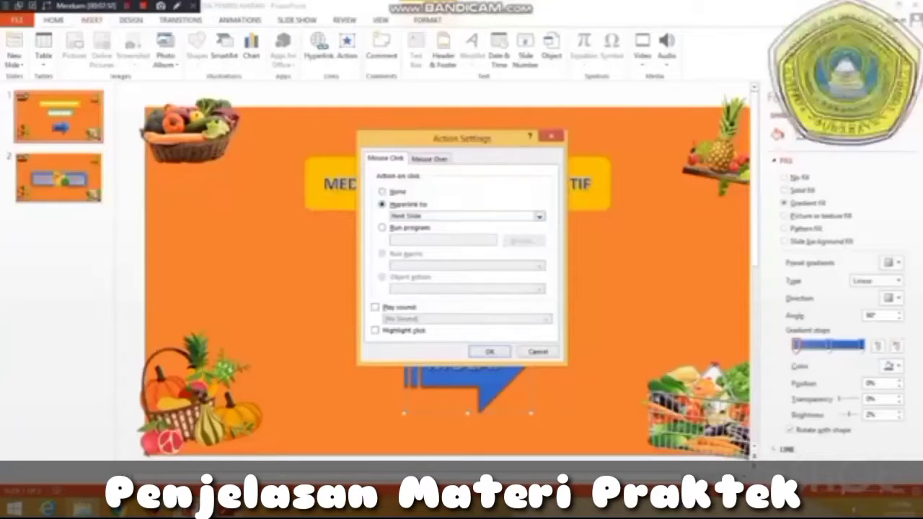
click(539, 216)
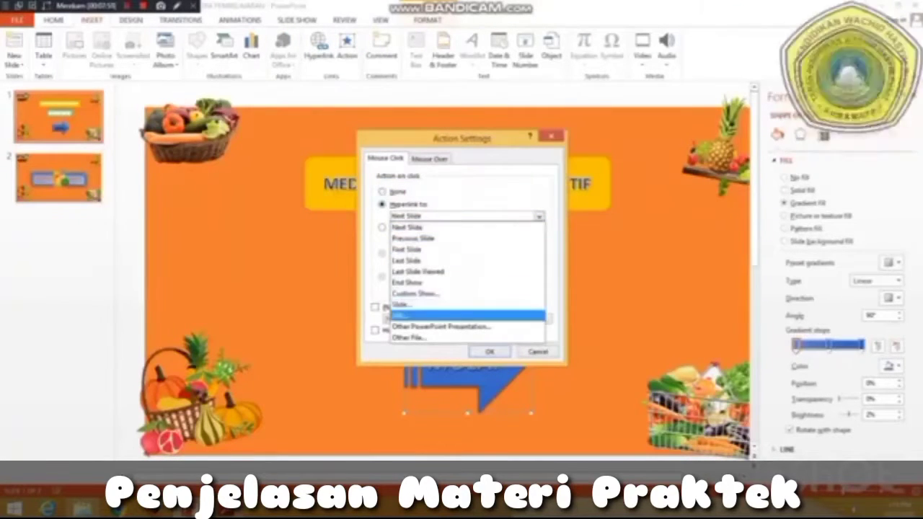
click(403, 304)
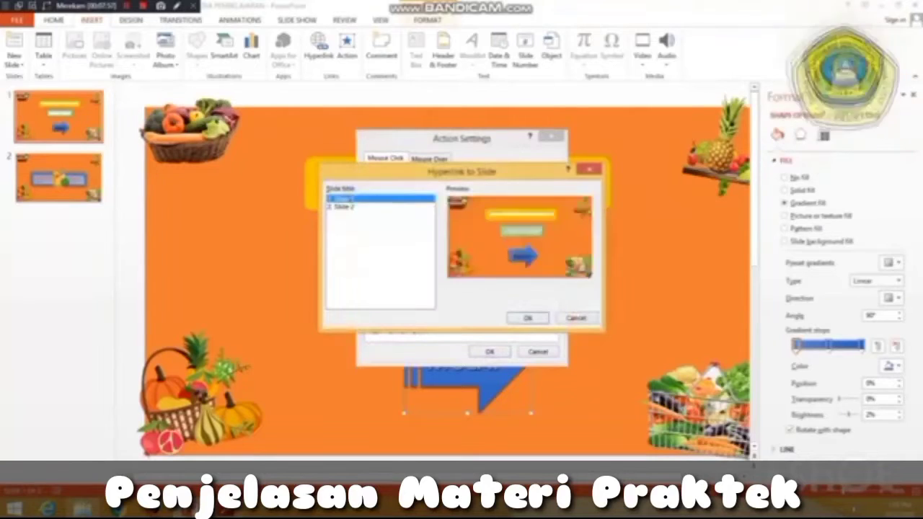
click(346, 207)
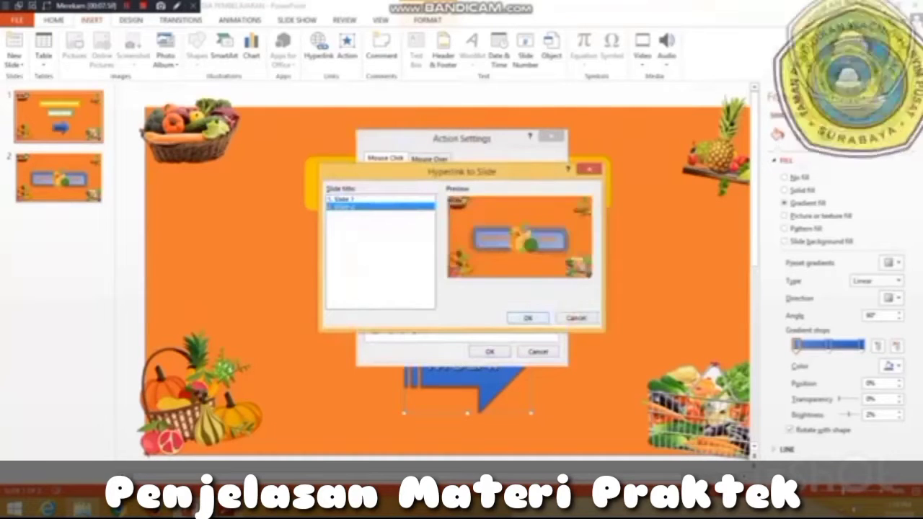
click(528, 318)
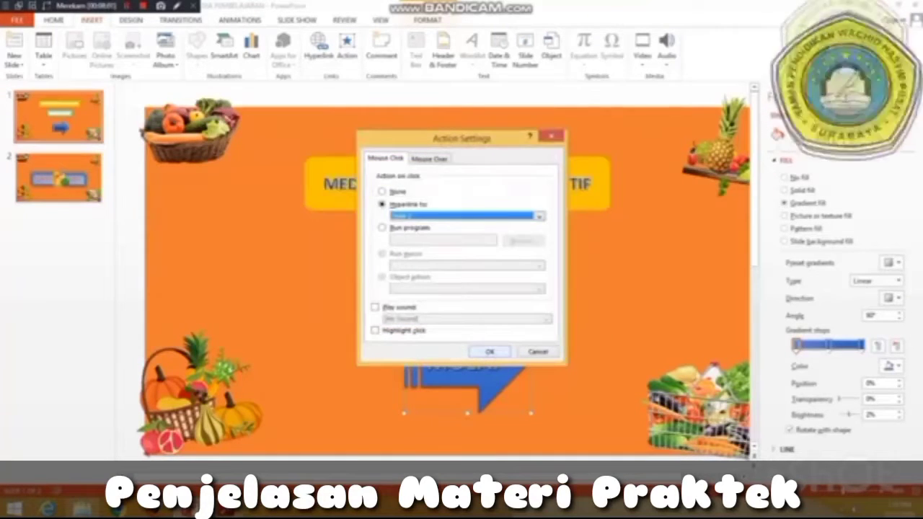
Enable a click sound for the MULAI arrow, trying Hammer before choosing Chime, and apply the action settings.
click(375, 308)
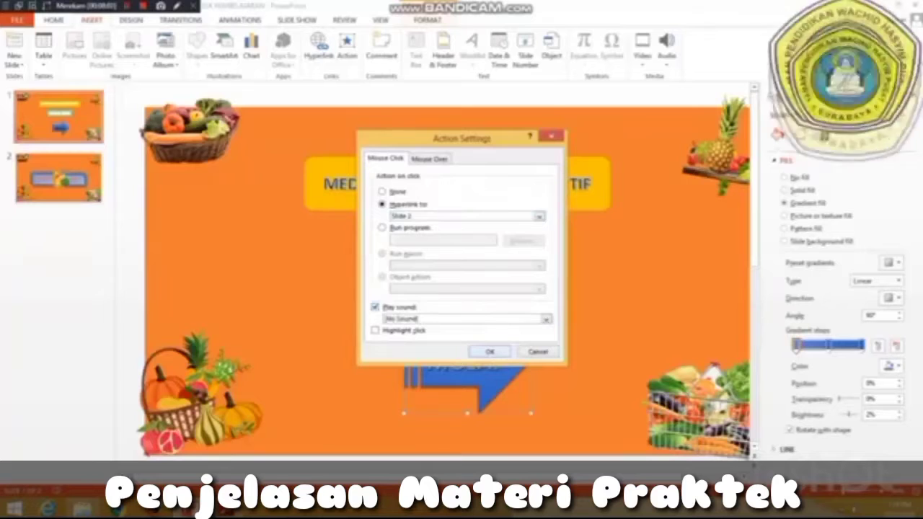
click(546, 319)
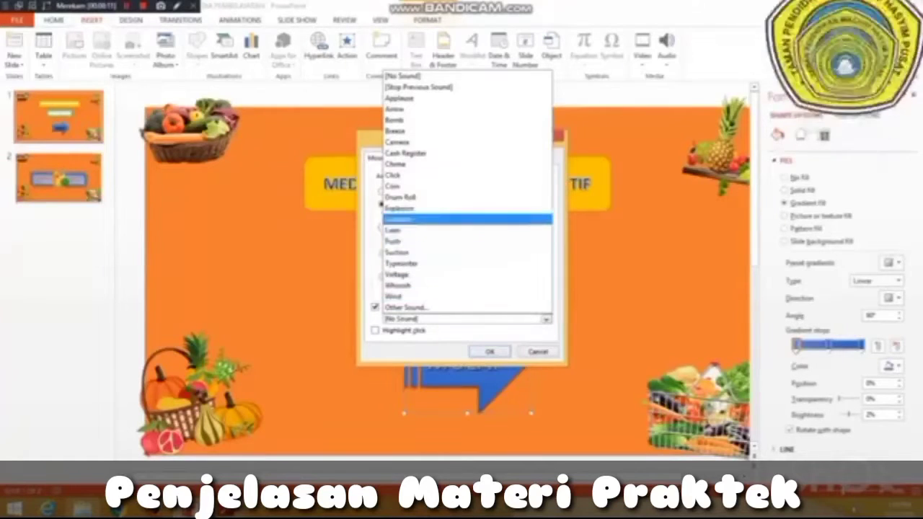
click(439, 220)
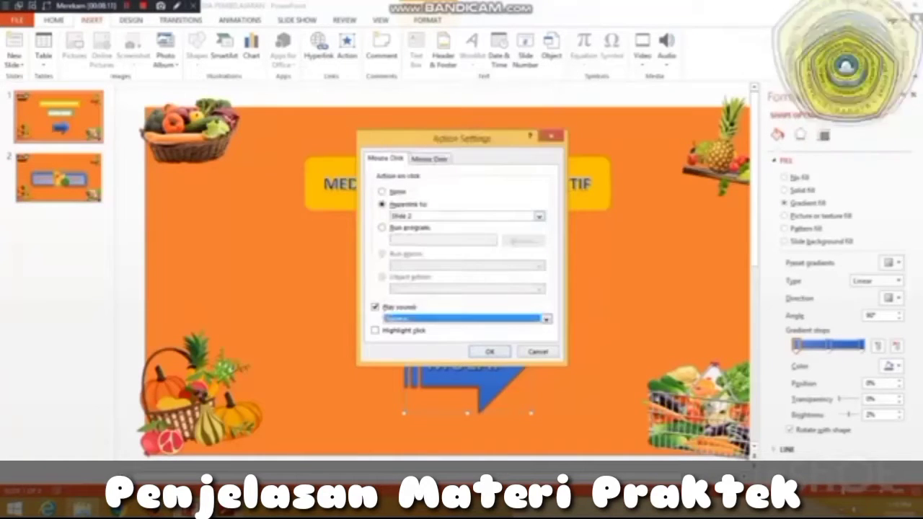
click(547, 319)
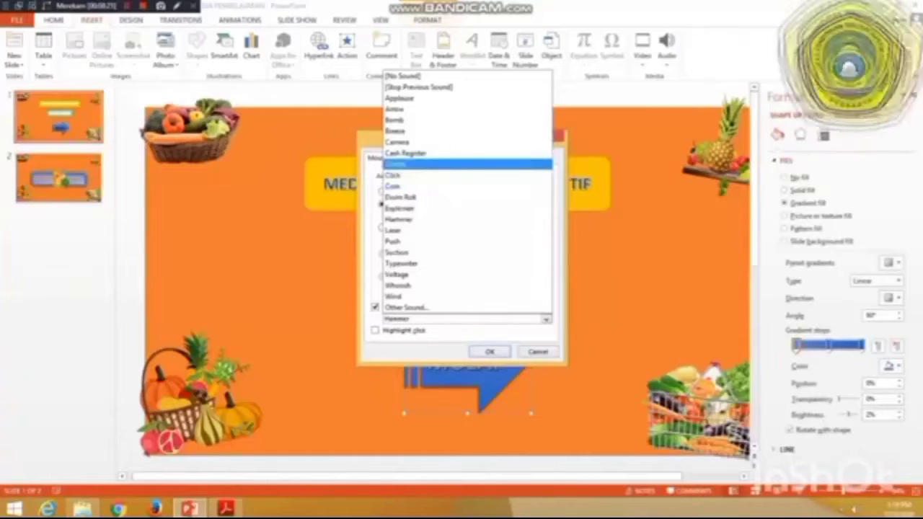
key(Return)
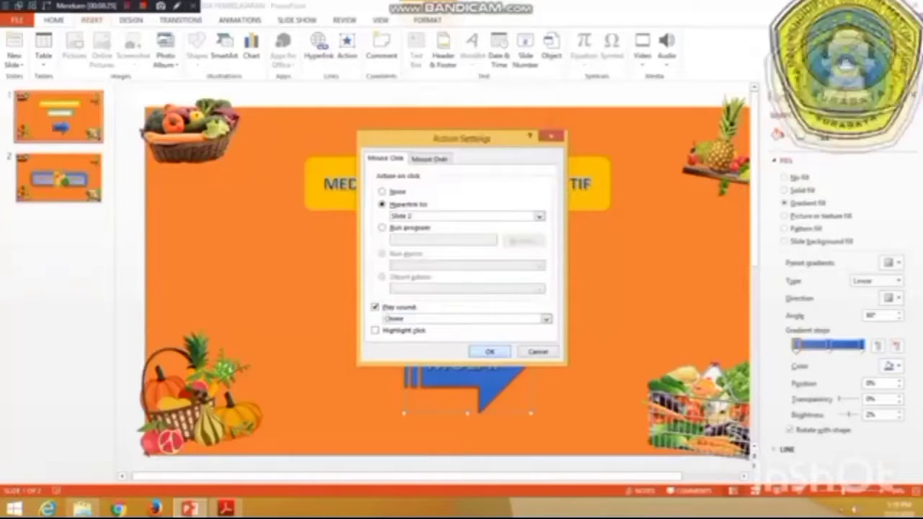
key(Return)
click(613, 383)
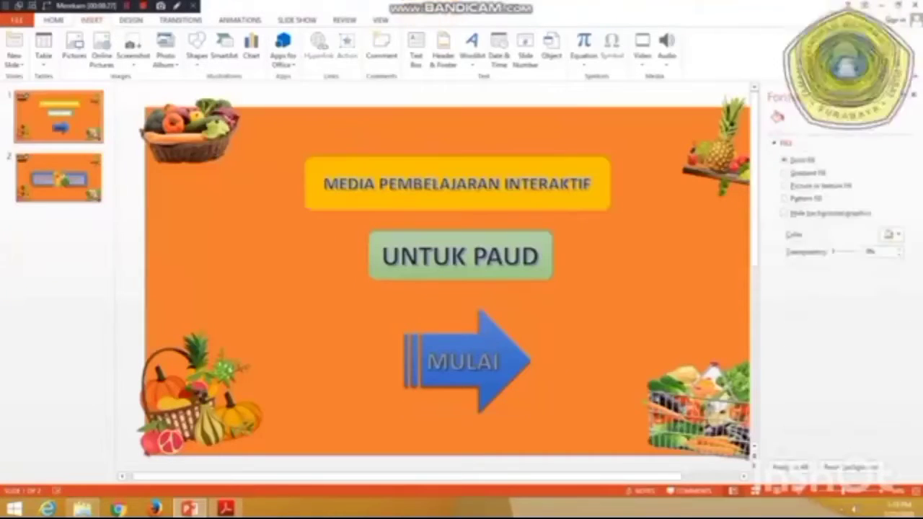
Preview the slide show from the first slide to the second, and return to editing.
click(799, 491)
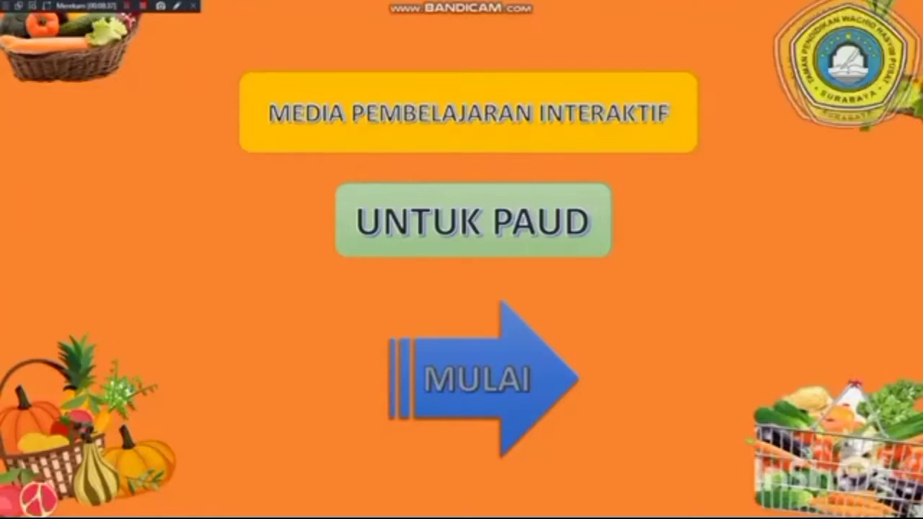
key(Right)
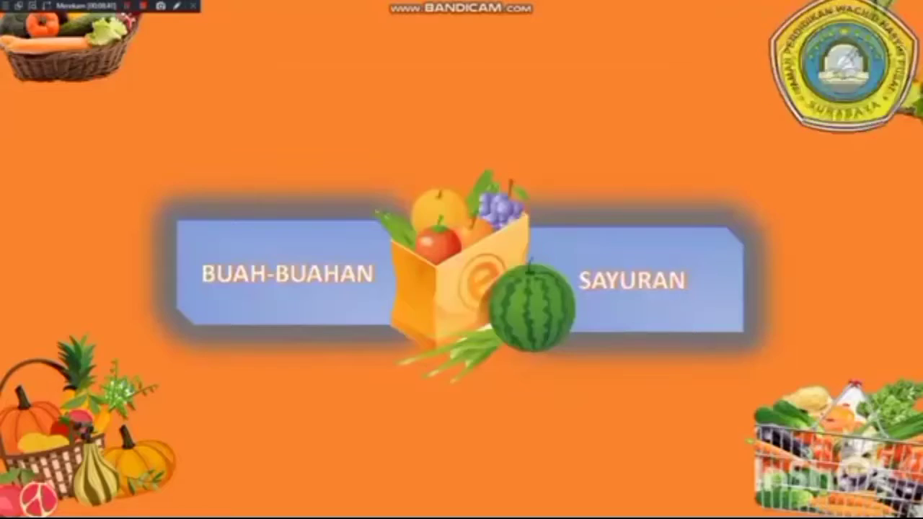
key(Escape)
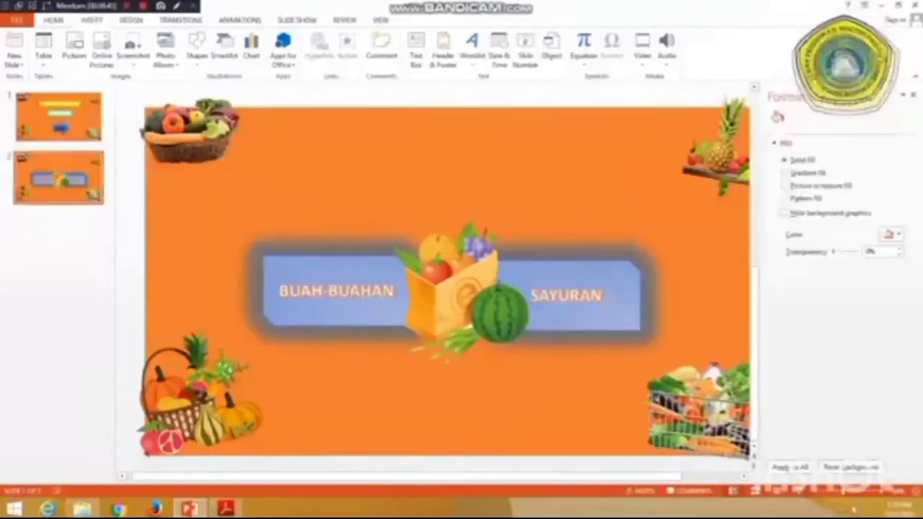
Start the slide show again from the first slide to test the MULAI arrow.
click(58, 116)
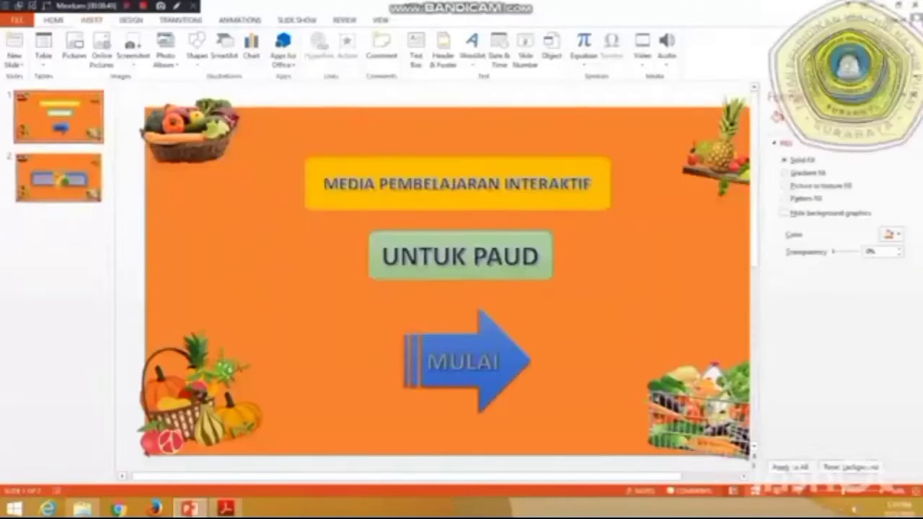
click(798, 491)
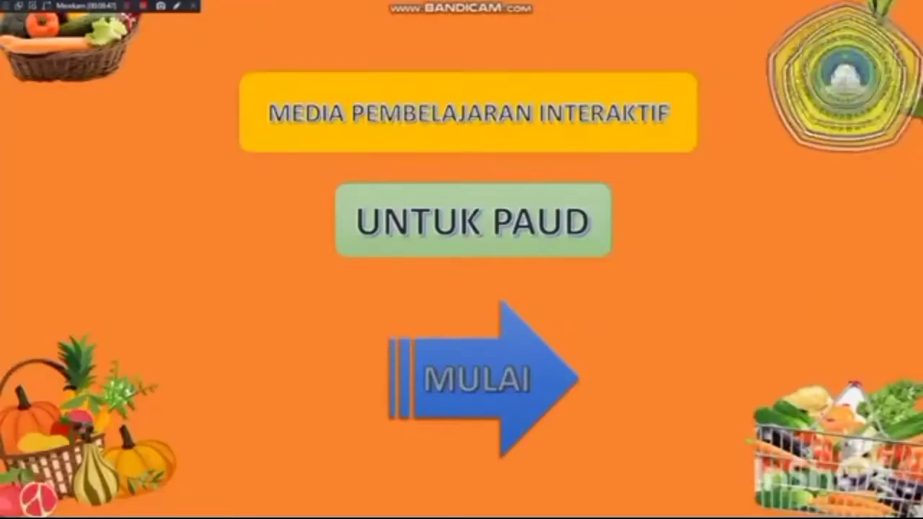